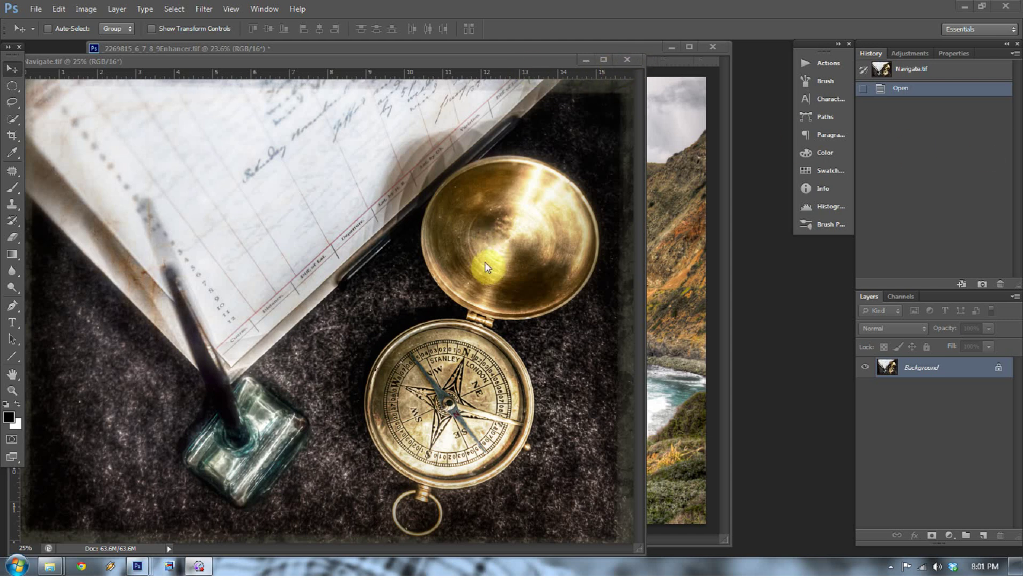
- Minimize Navigate.tif and close Navigate 2.tif
{"action": "left_click", "coordinate": [587, 60]}
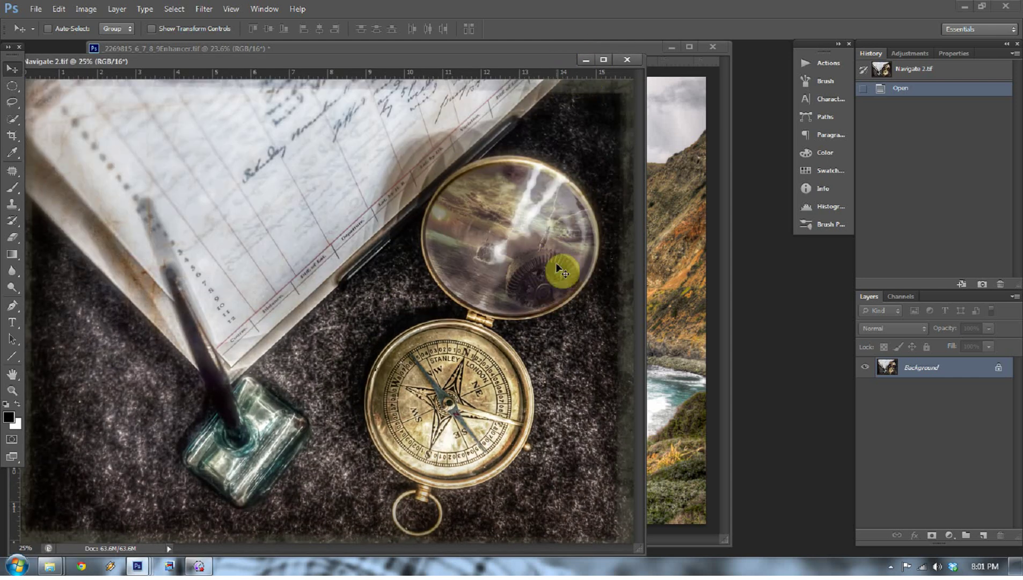
{"action": "left_click", "coordinate": [627, 59]}
- Discard Navigate 2.tif's changes, then drag the _6065786.ORF rust texture into Enhancer.tif as Layer 1
{"action": "left_click", "coordinate": [507, 220]}
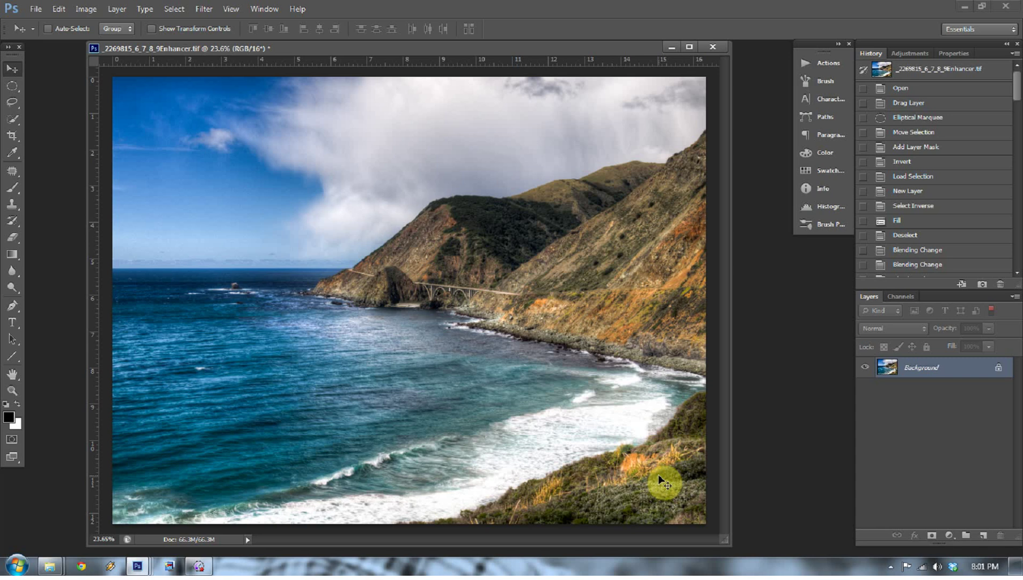
{"action": "left_click", "coordinate": [141, 565]}
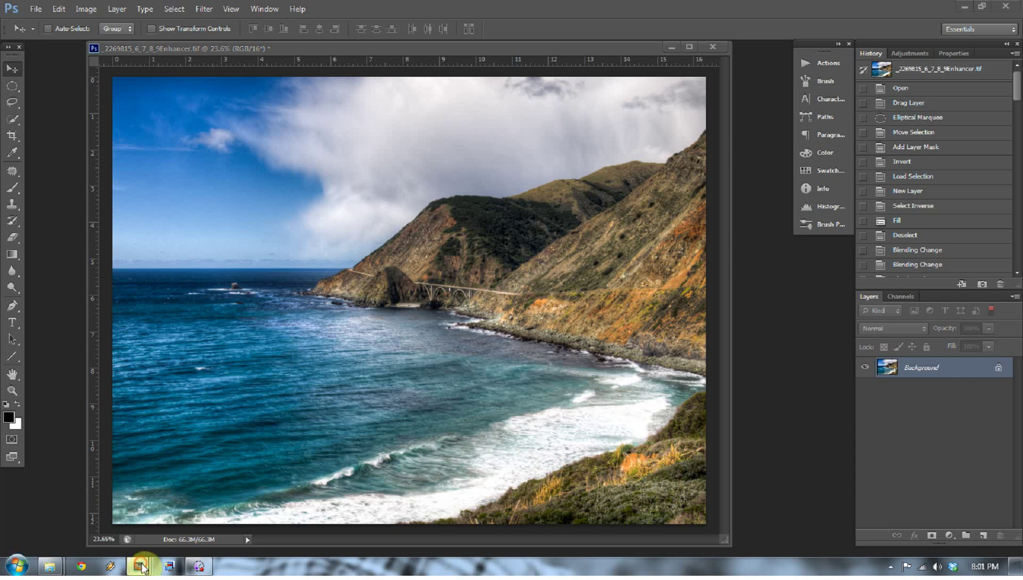
{"action": "left_click", "coordinate": [217, 457]}
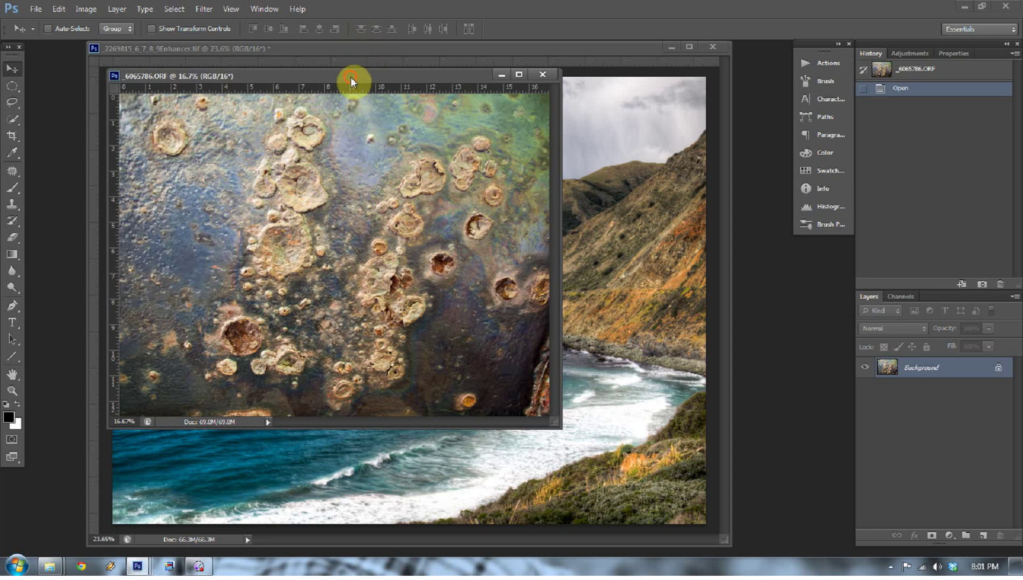
{"action": "left_click_drag", "start_coordinate": [352, 75], "coordinate": [599, 69]}
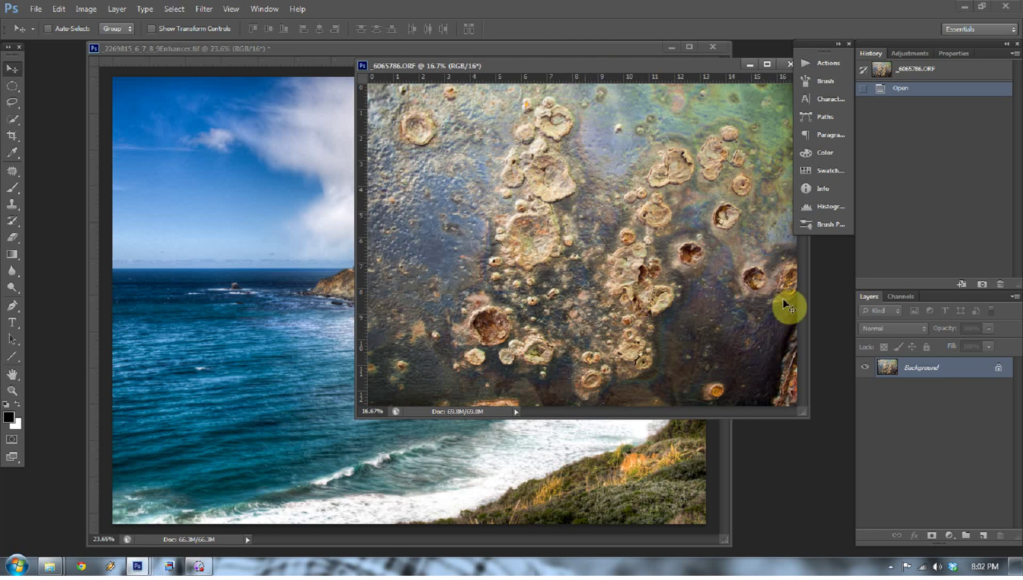
{"action": "left_click_drag", "start_coordinate": [868, 366], "coordinate": [224, 309]}
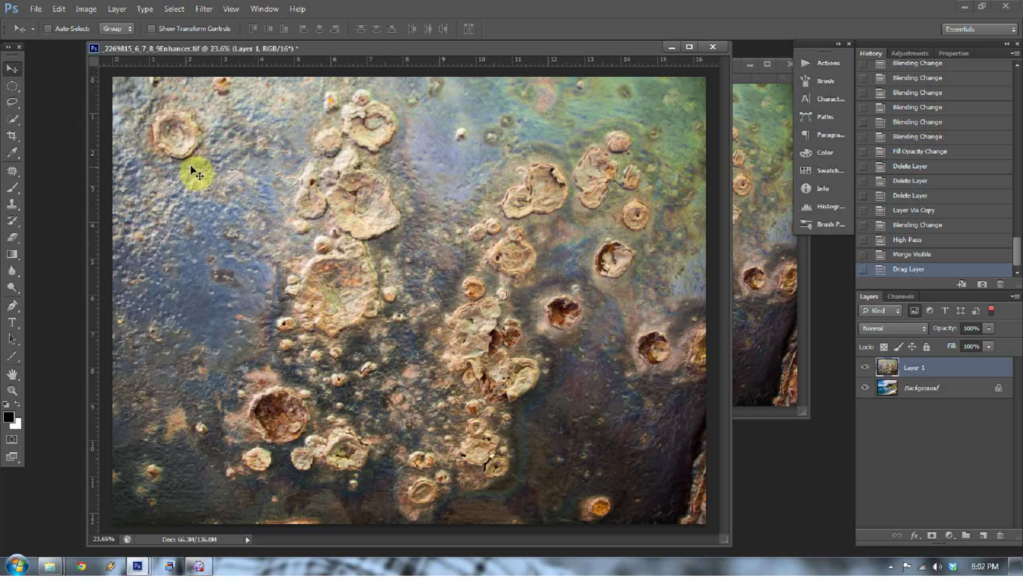
- Cut a centred circular hole in the rust layer with an inverted elliptical layer mask
{"action": "left_click", "coordinate": [11, 87]}
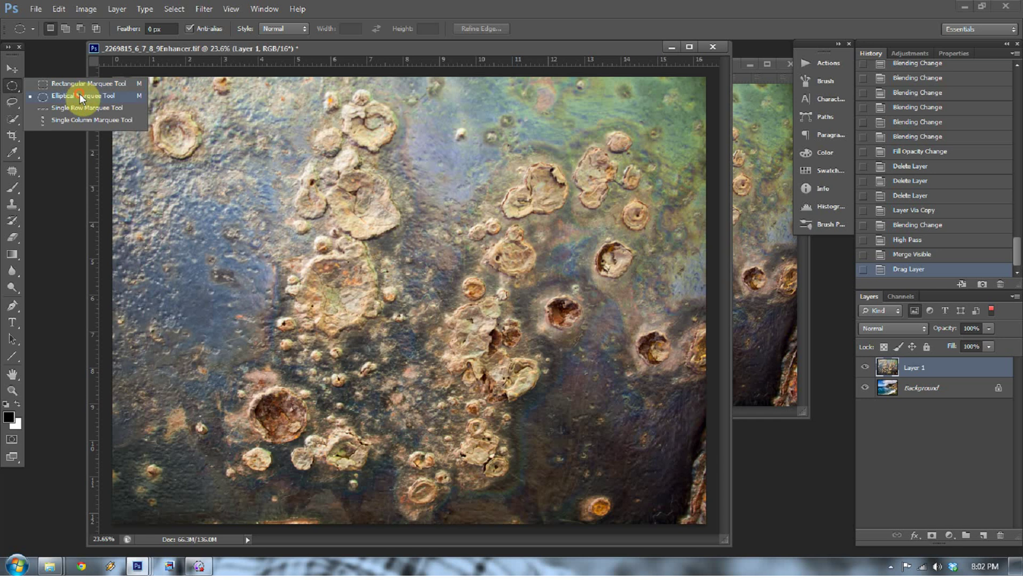
{"action": "left_click", "coordinate": [79, 96]}
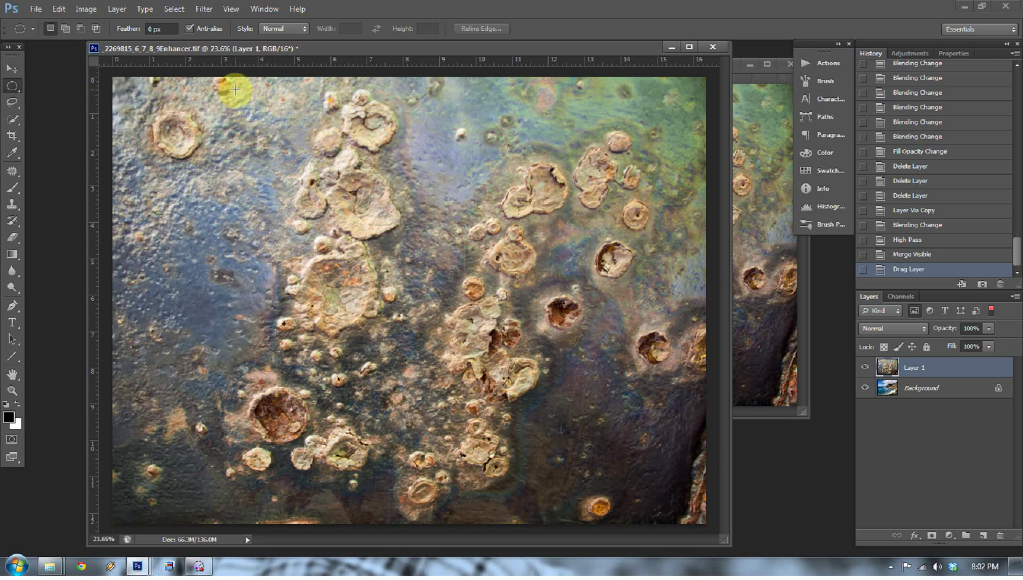
{"action": "left_click_drag", "start_coordinate": [228, 89], "coordinate": [688, 500]}
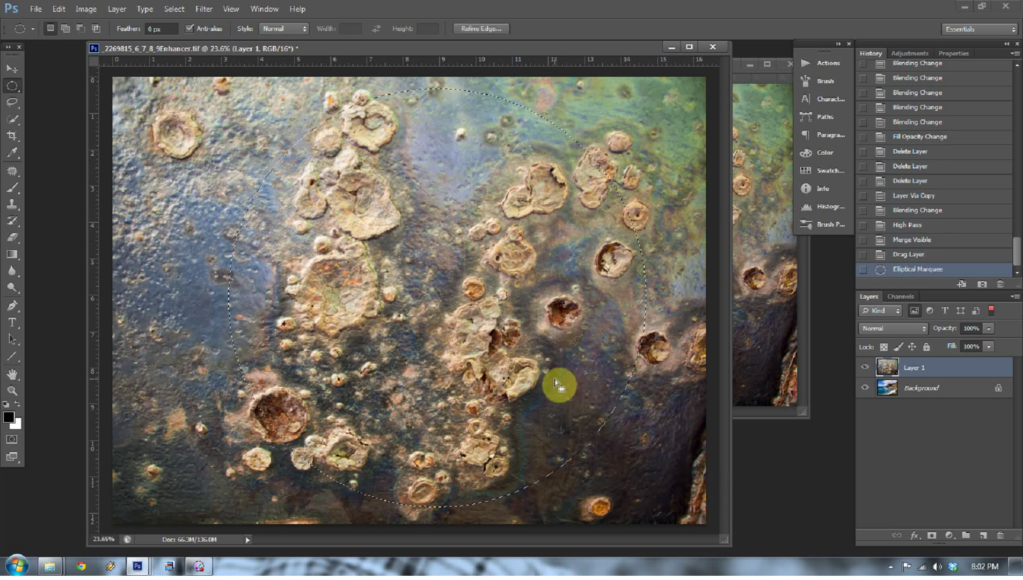
{"action": "left_click_drag", "start_coordinate": [548, 379], "coordinate": [495, 377]}
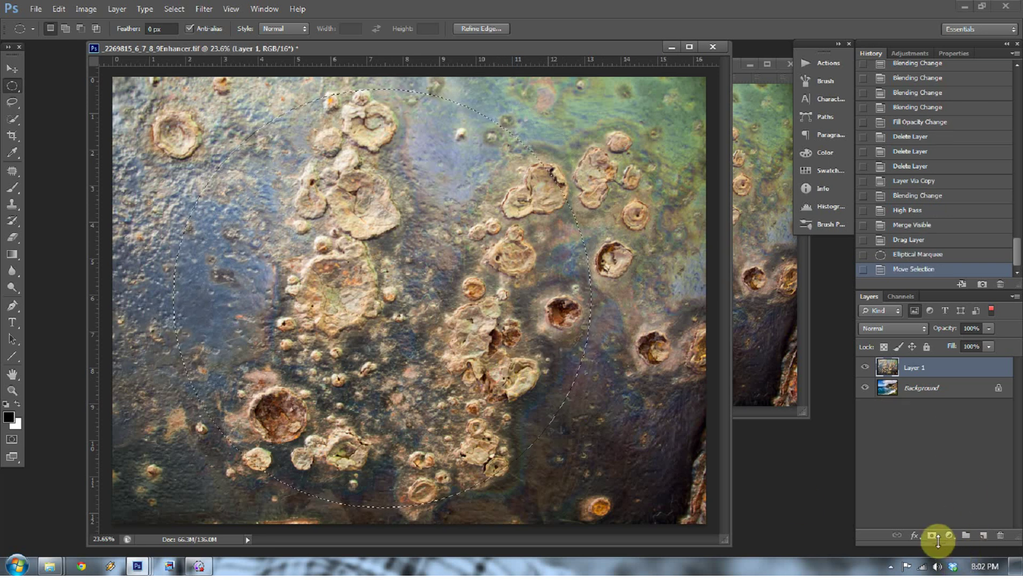
{"action": "left_click", "coordinate": [932, 535]}
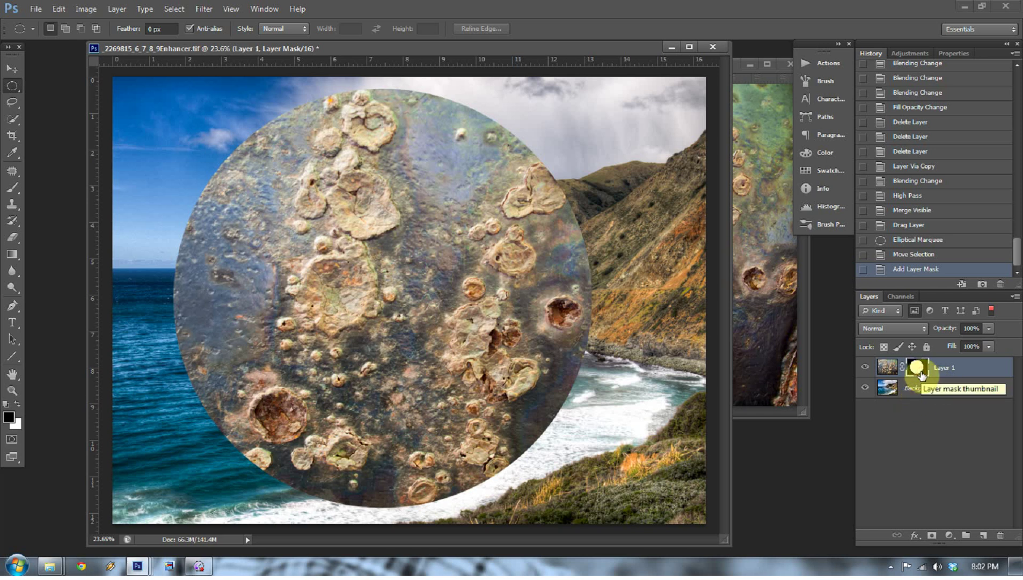
{"action": "key", "text": "ctrl+i"}
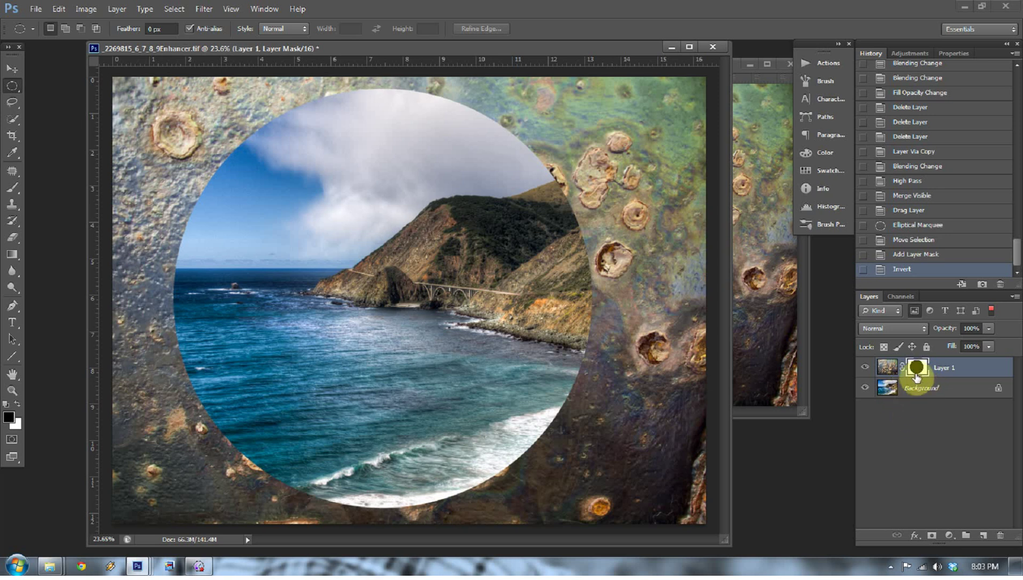
- Add a new Layer 2 and fill it with White
{"action": "left_click", "coordinate": [985, 538]}
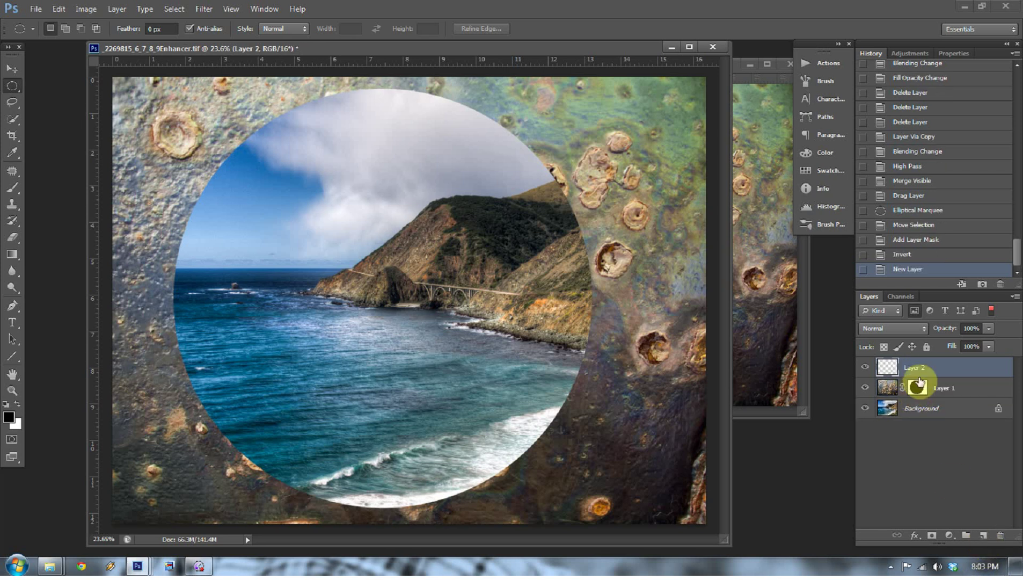
{"action": "key", "text": "shift+F5"}
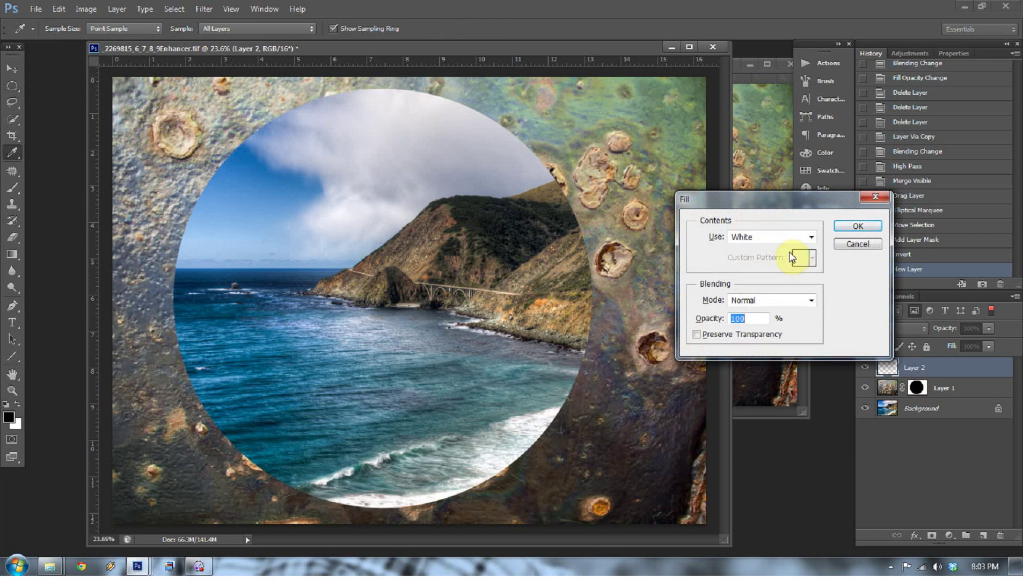
{"action": "left_click", "coordinate": [791, 240]}
{"action": "left_click", "coordinate": [768, 349]}
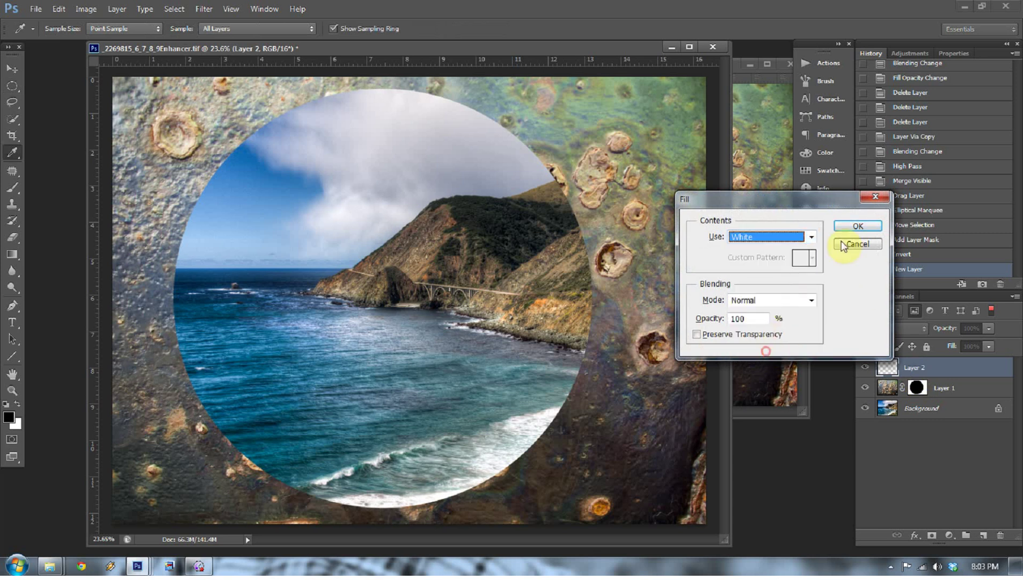
{"action": "left_click", "coordinate": [855, 225]}
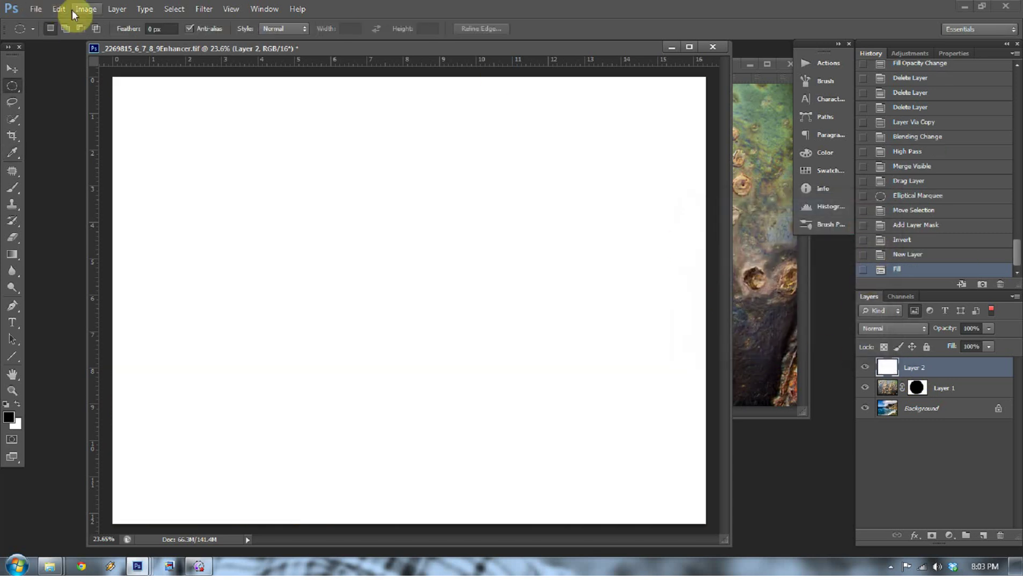
- Reopen and dismiss Edit > Fill, then Alt-drag Layer 1's circular mask onto Layer 2
{"action": "left_click", "coordinate": [67, 7]}
{"action": "mouse_move", "coordinate": [84, 12]}
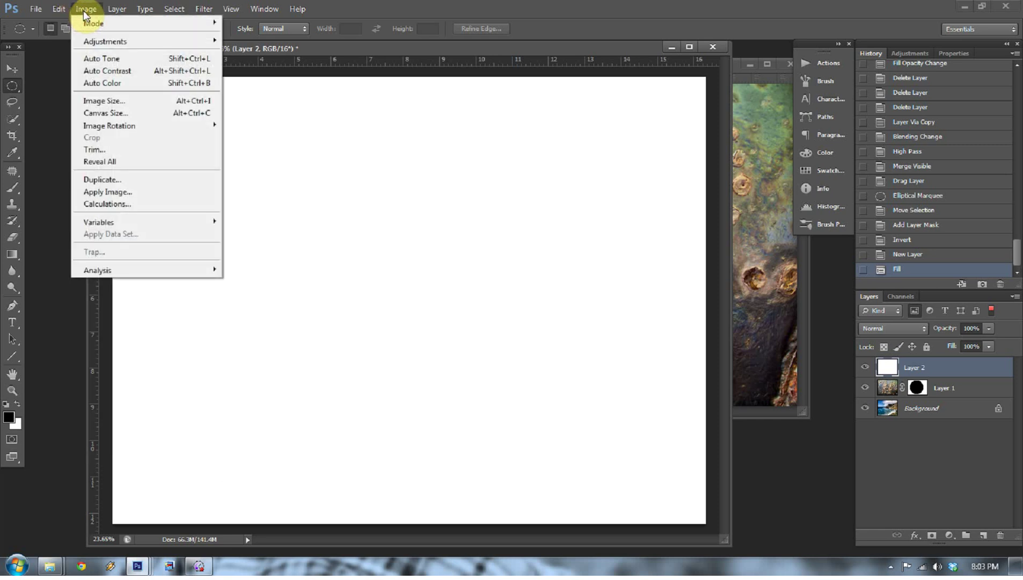
{"action": "left_click", "coordinate": [68, 193]}
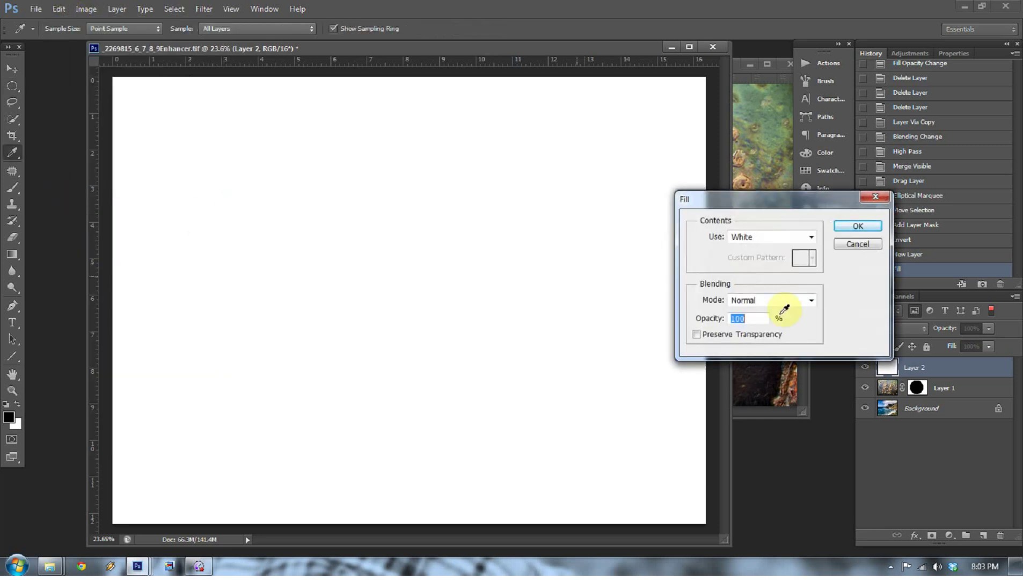
{"action": "left_click", "coordinate": [858, 244]}
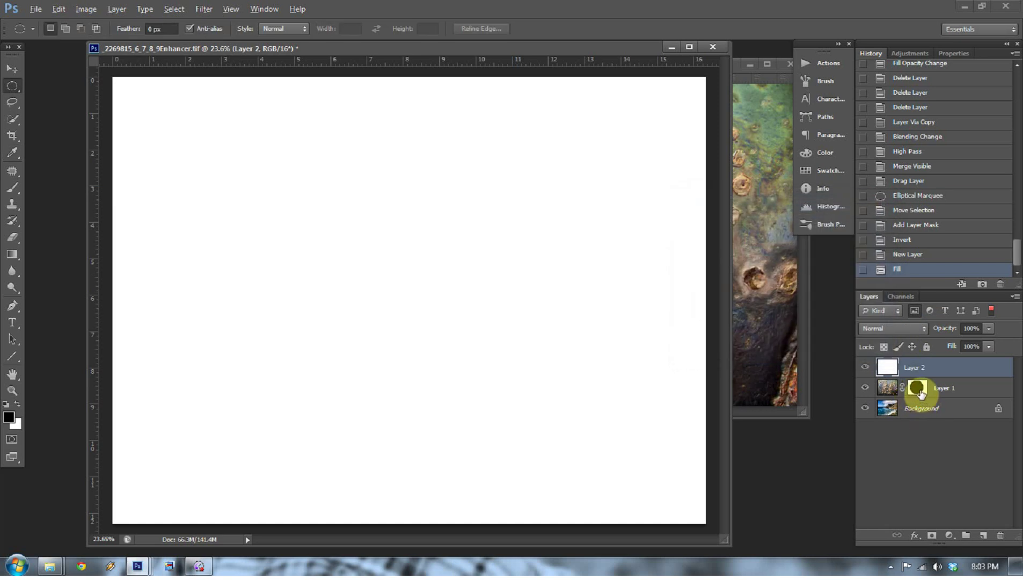
{"action": "left_click_drag", "start_coordinate": [919, 393], "coordinate": [915, 372]}
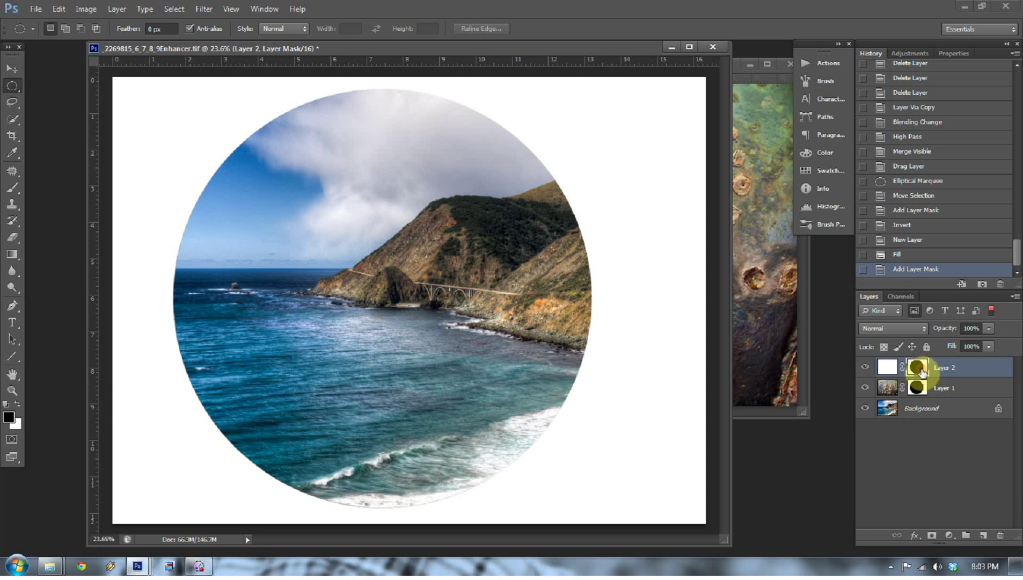
- Invert Layer 2's mask and set the layer to 50% opacity and 49% fill
{"action": "key", "text": "ctrl+i"}
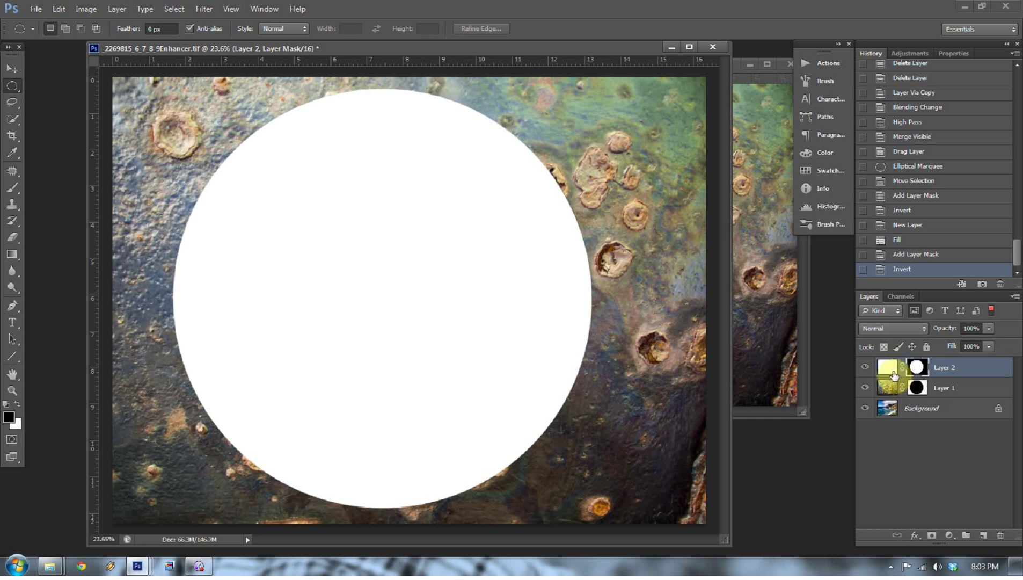
{"action": "left_click", "coordinate": [989, 328]}
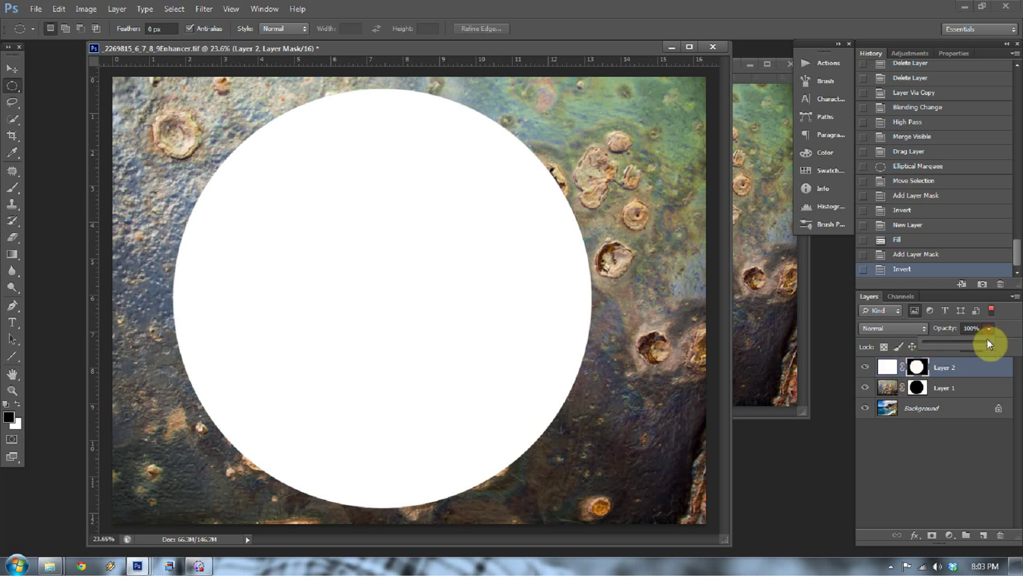
{"action": "left_click_drag", "start_coordinate": [967, 340], "coordinate": [958, 365]}
{"action": "left_click", "coordinate": [989, 347]}
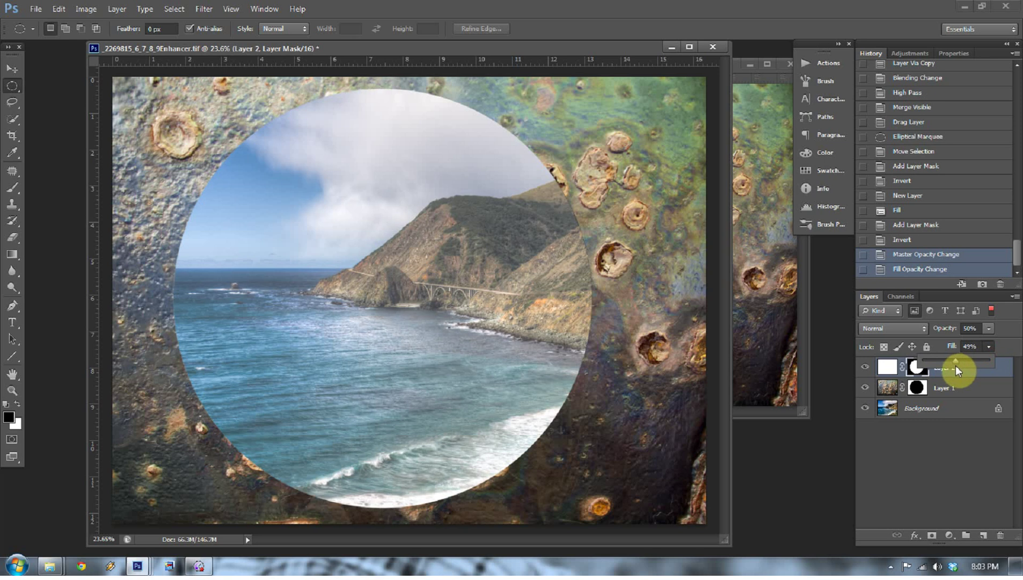
{"action": "left_click", "coordinate": [891, 396]}
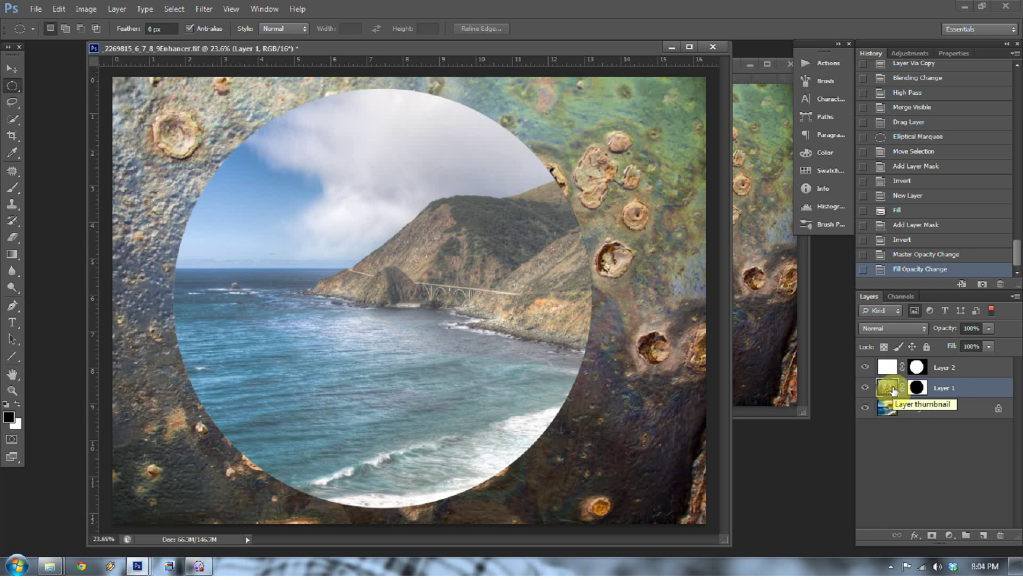
- Add Bevel & Emboss to the rust layer with Depth 50% and Size 50 px
{"action": "double_click", "coordinate": [893, 391]}
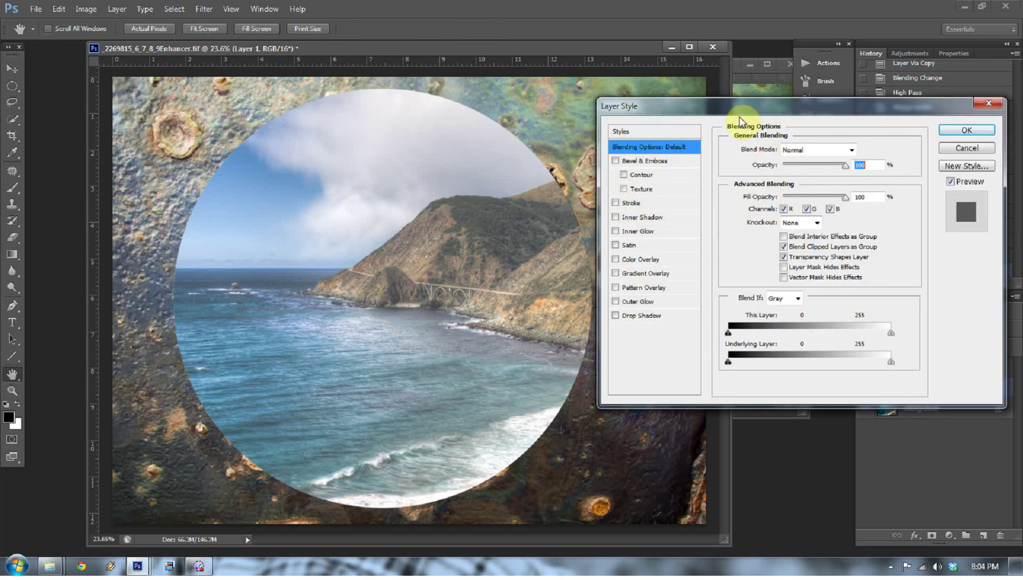
{"action": "left_click_drag", "start_coordinate": [723, 114], "coordinate": [651, 71]}
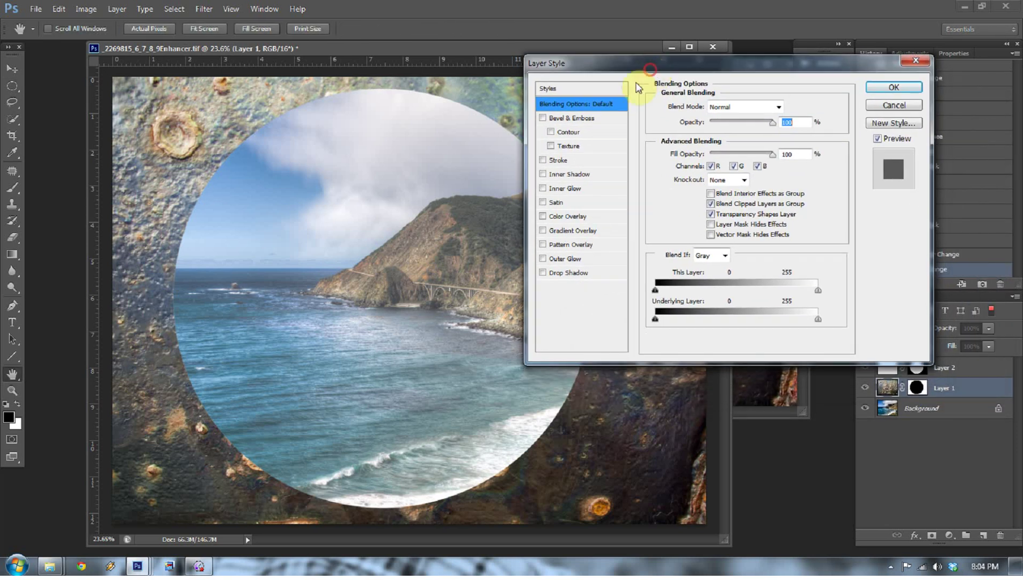
{"action": "left_click", "coordinate": [564, 118]}
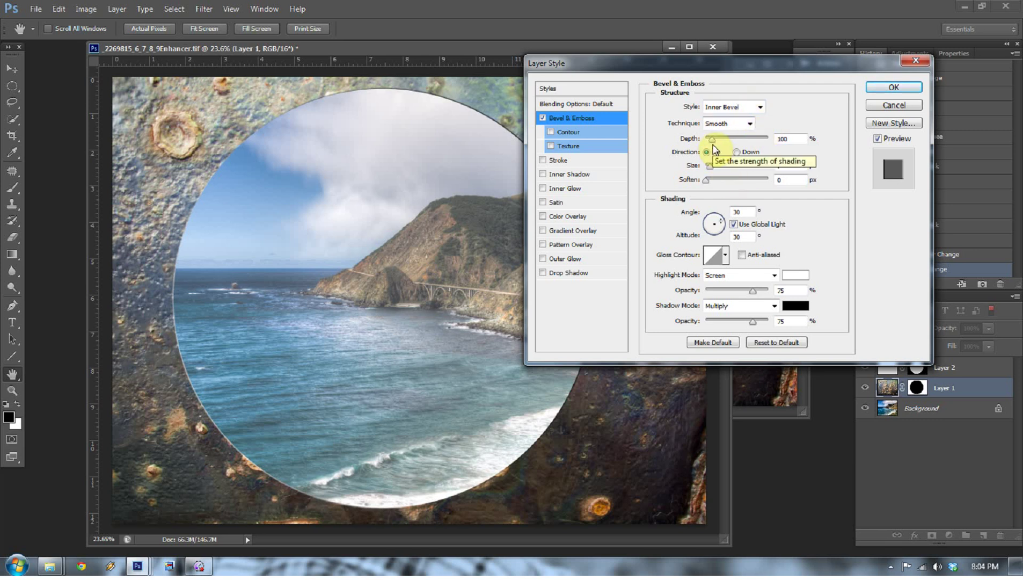
{"action": "left_click_drag", "start_coordinate": [713, 144], "coordinate": [734, 139]}
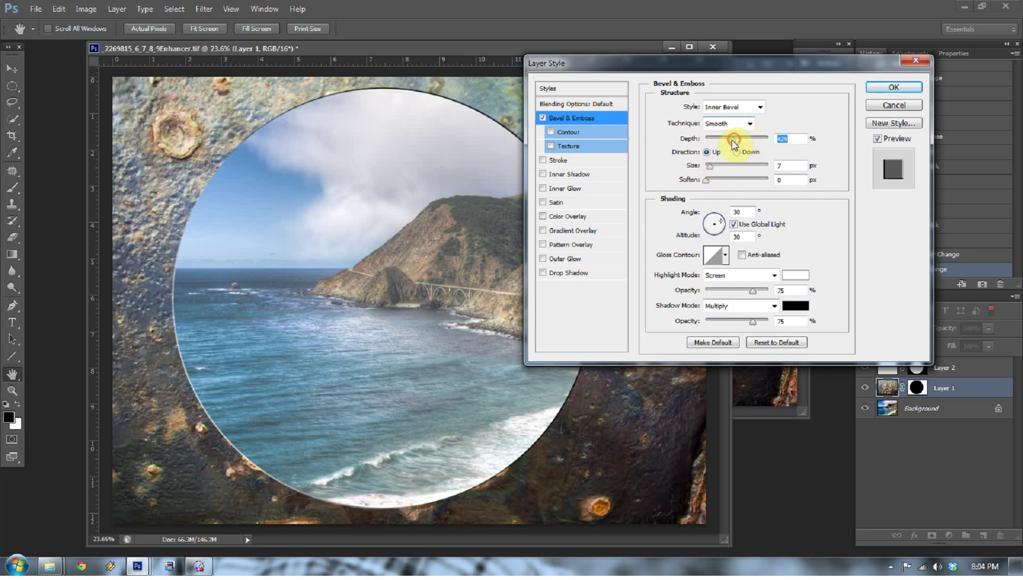
{"action": "left_click_drag", "start_coordinate": [734, 144], "coordinate": [723, 170]}
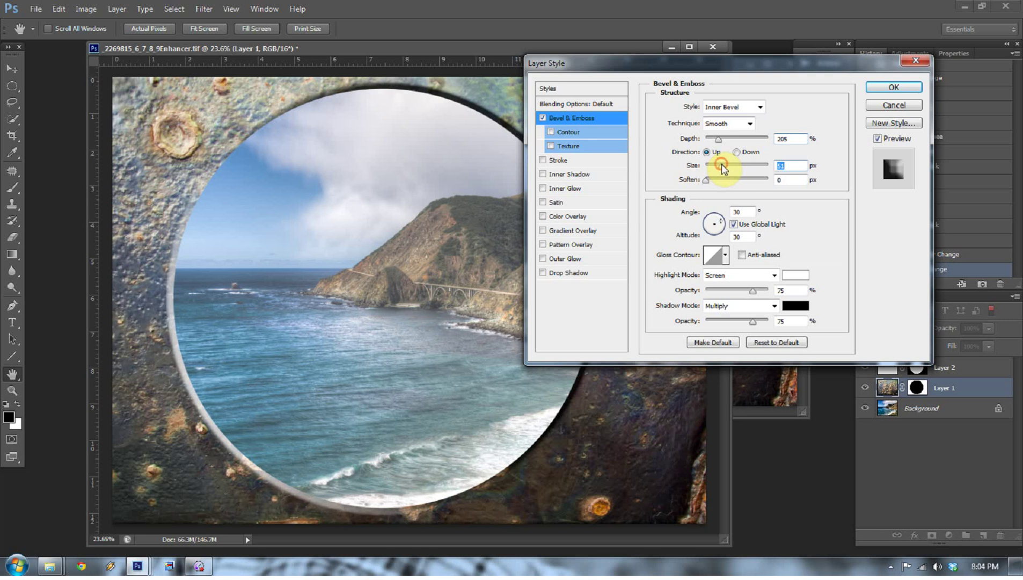
{"action": "left_click_drag", "start_coordinate": [722, 166], "coordinate": [721, 166]}
{"action": "left_click_drag", "start_coordinate": [715, 140], "coordinate": [712, 143]}
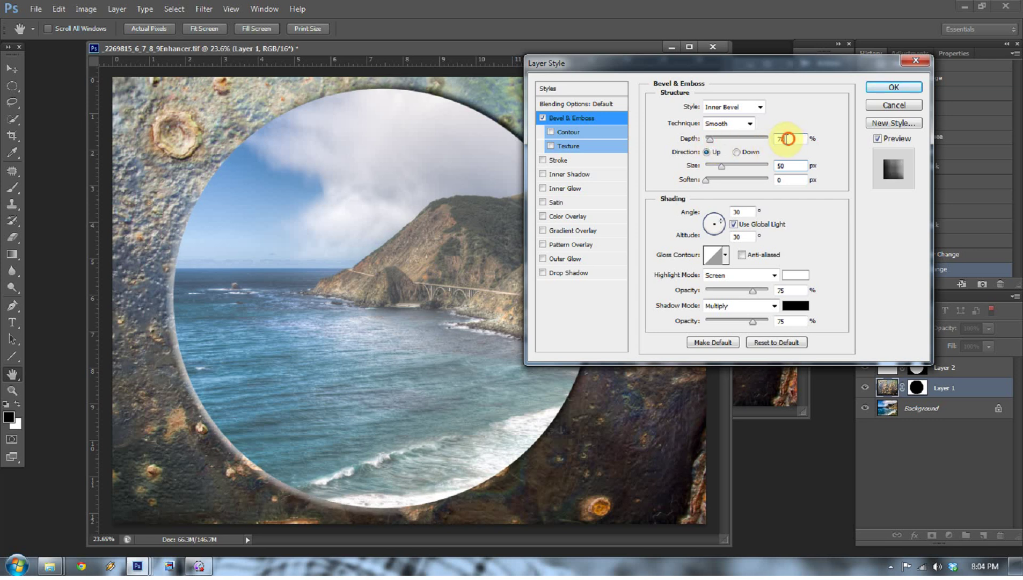
{"action": "type", "text": "50"}
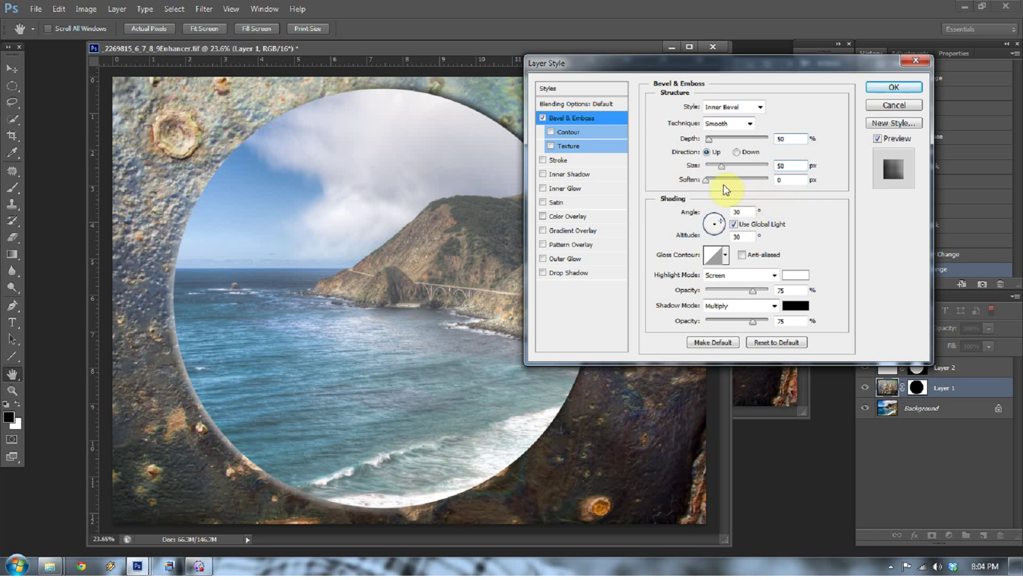
- Set the rust bevel's Soften to 3 px and choose a new gloss contour
{"action": "left_click_drag", "start_coordinate": [707, 181], "coordinate": [730, 182]}
{"action": "left_click_drag", "start_coordinate": [707, 71], "coordinate": [781, 104]}
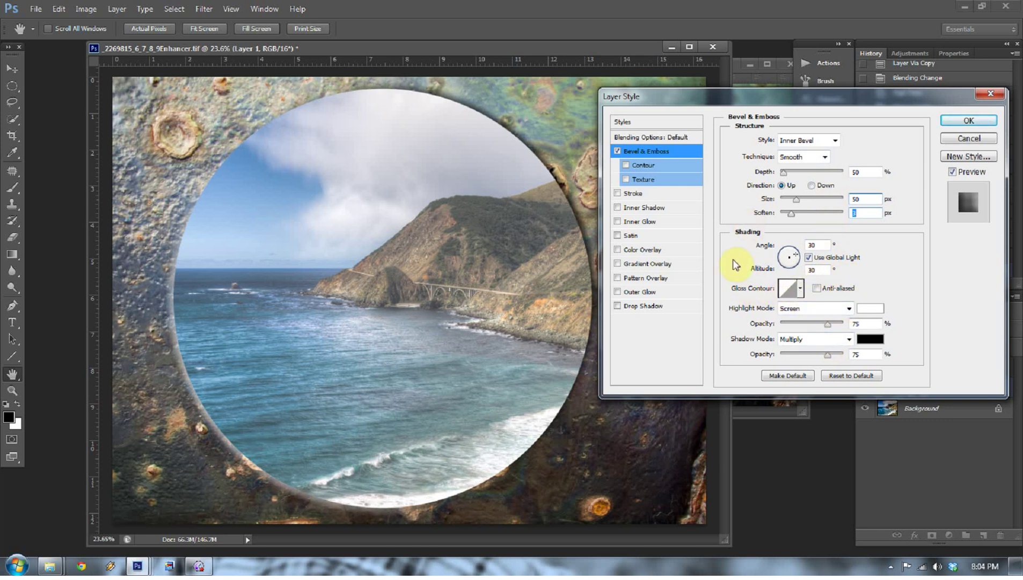
{"action": "left_click", "coordinate": [801, 290]}
{"action": "left_click", "coordinate": [749, 319]}
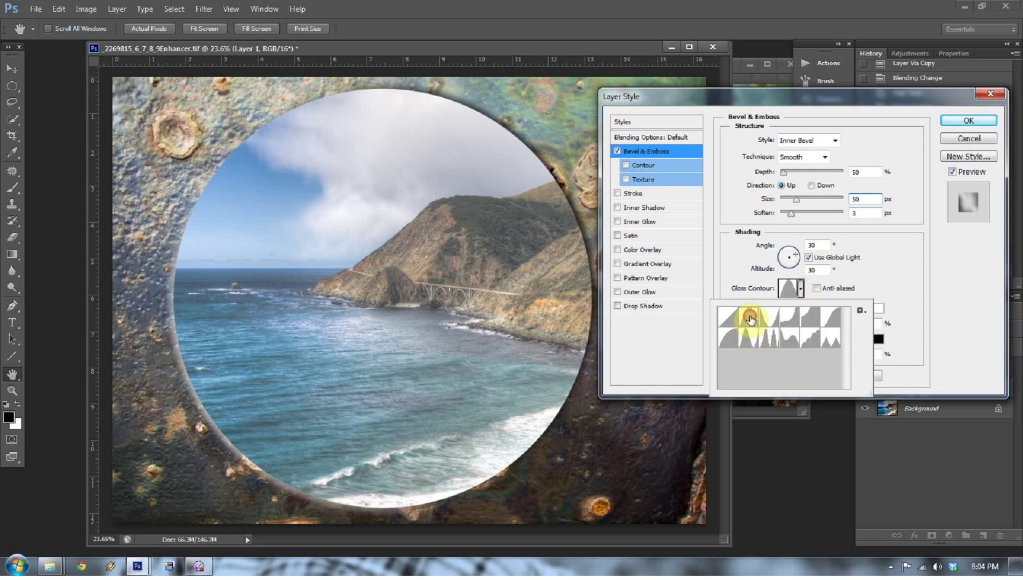
{"action": "left_click", "coordinate": [747, 337]}
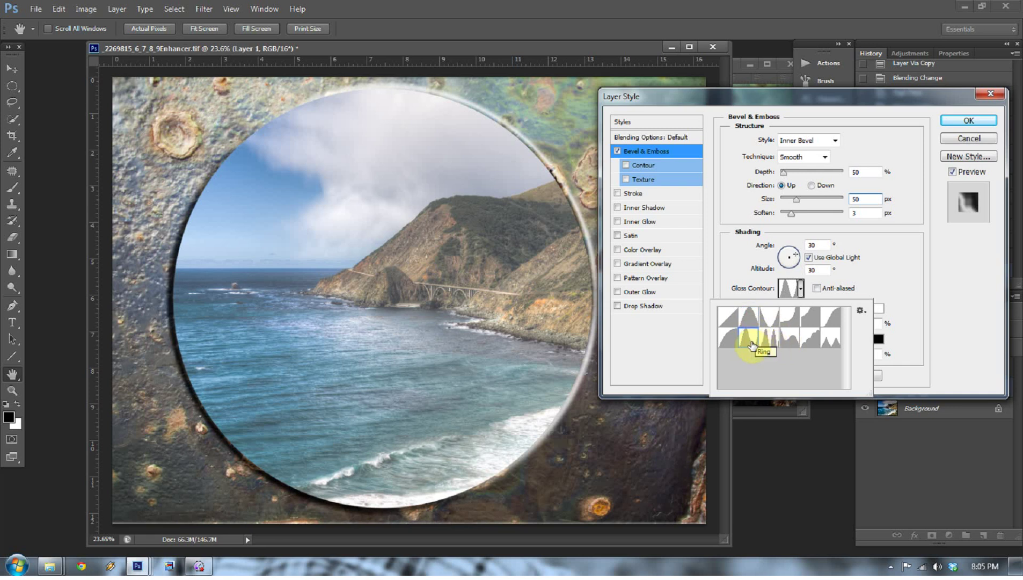
{"action": "left_click", "coordinate": [800, 288]}
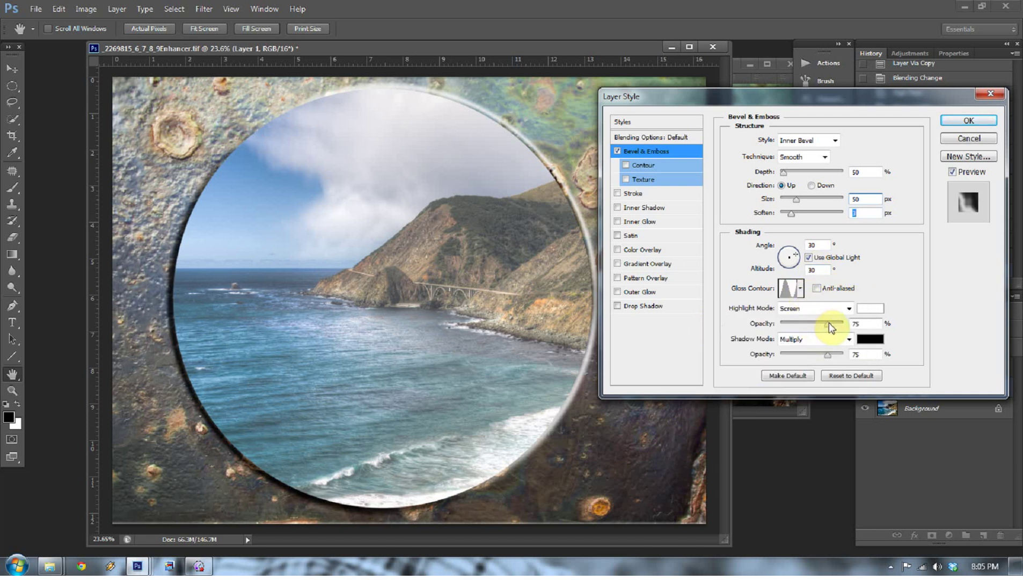
- Set highlight and shadow opacity to 30% and apply the bevel style
{"action": "left_click_drag", "start_coordinate": [830, 327], "coordinate": [801, 331]}
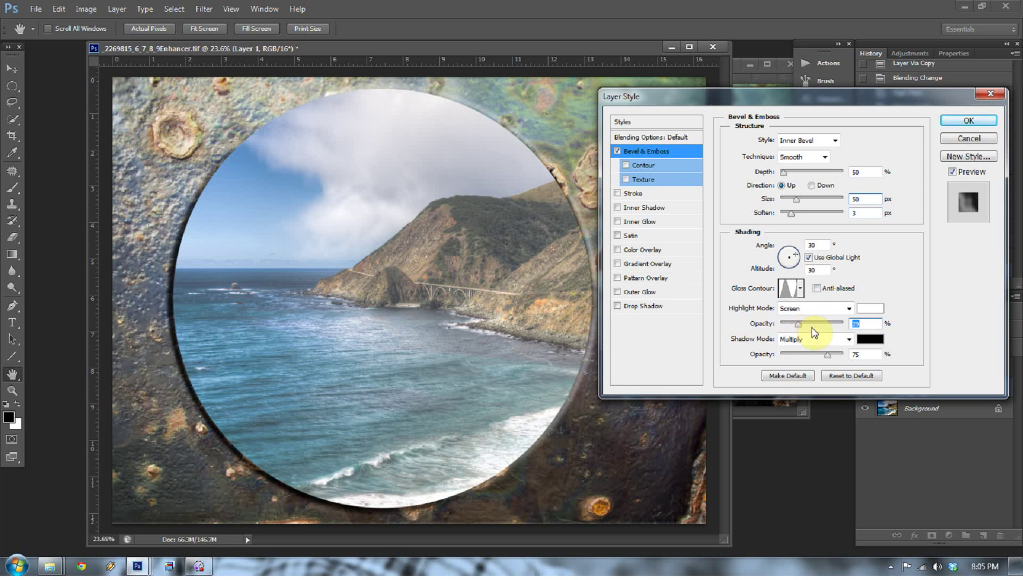
{"action": "type", "text": "30"}
{"action": "left_click", "coordinate": [735, 303]}
{"action": "left_click_drag", "start_coordinate": [800, 324], "coordinate": [822, 324]}
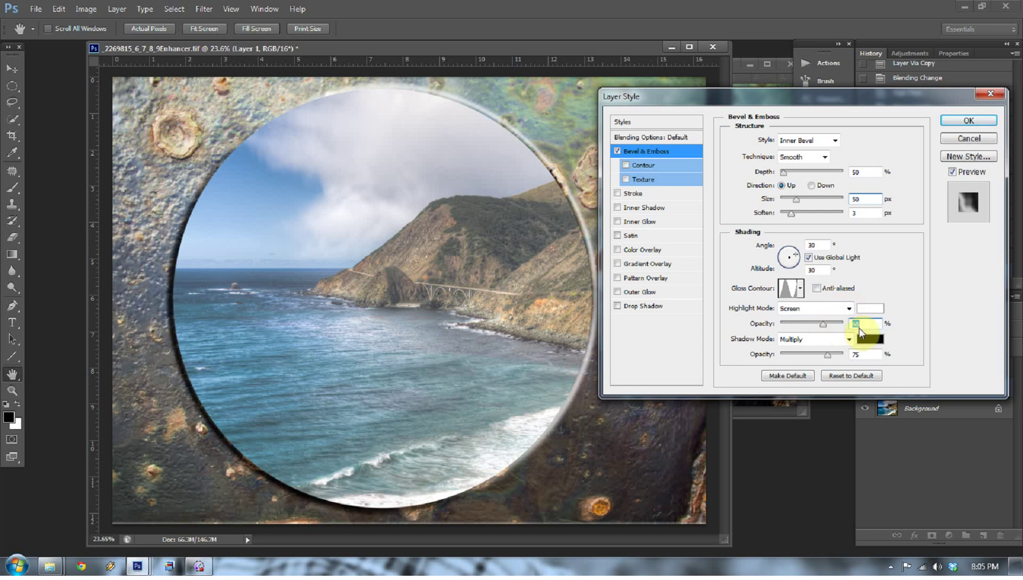
{"action": "type", "text": "30"}
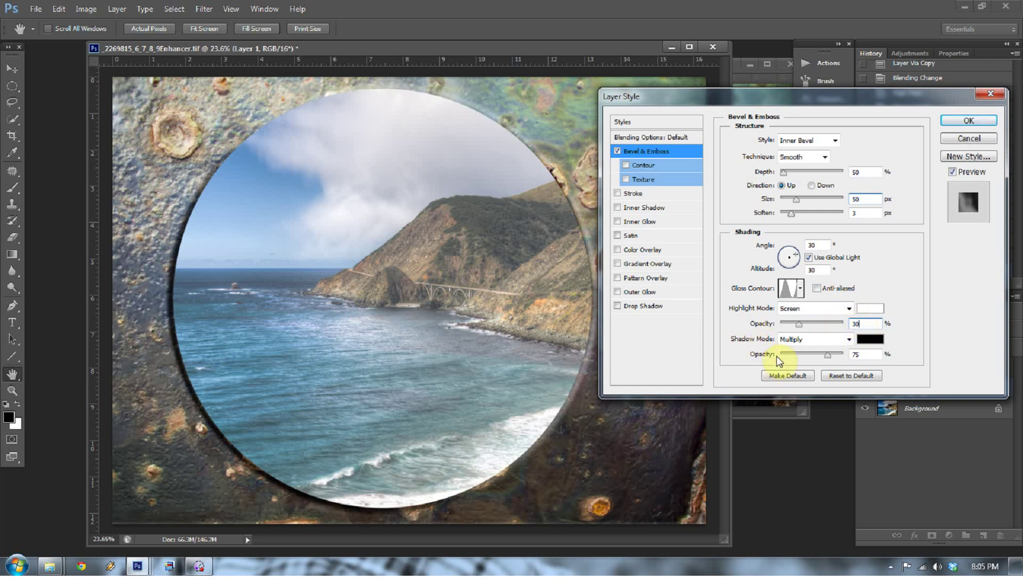
{"action": "double_click", "coordinate": [865, 356]}
{"action": "type", "text": "30"}
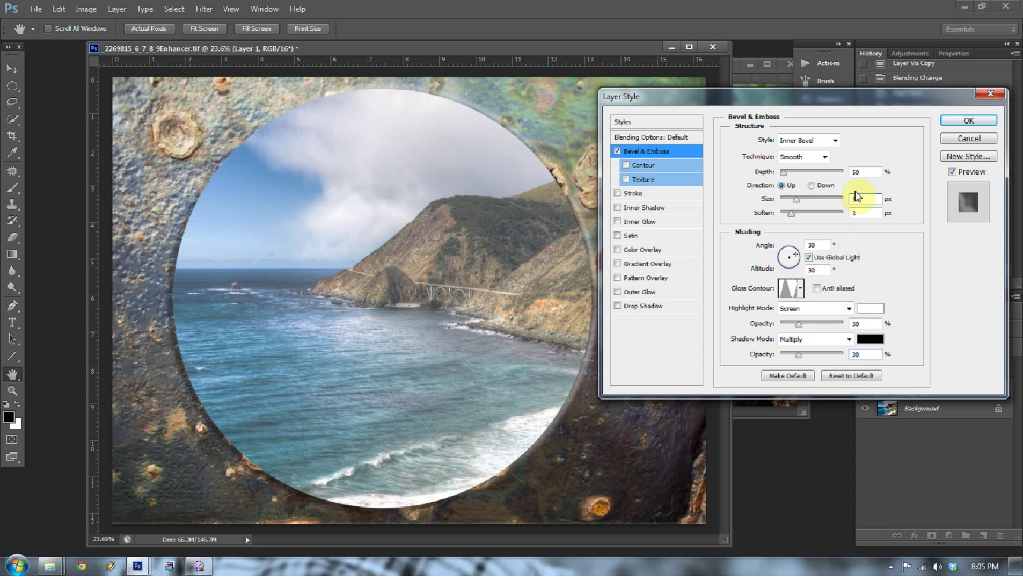
{"action": "left_click", "coordinate": [953, 129]}
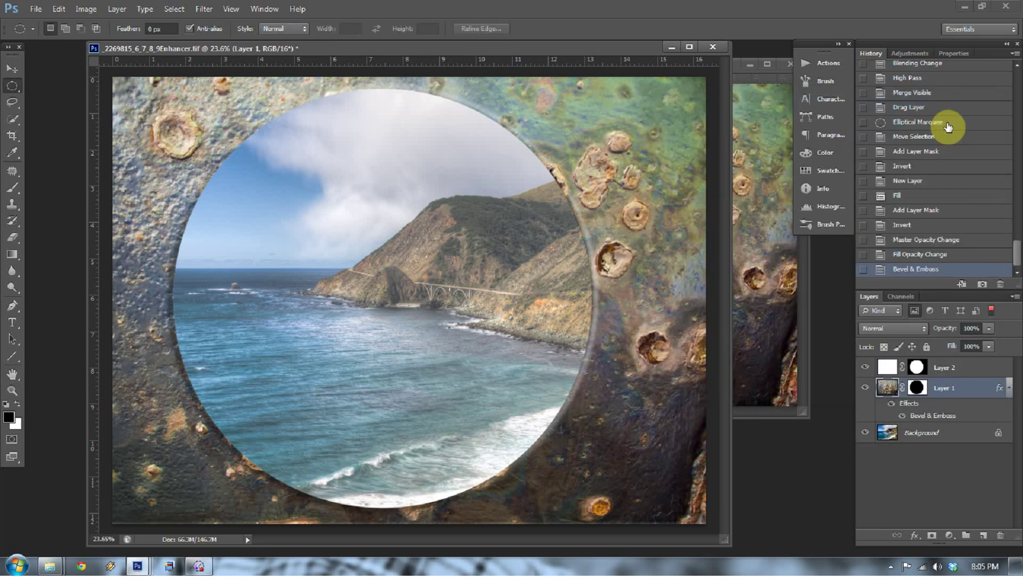
{"action": "double_click", "coordinate": [884, 371]}
- Enable Bevel & Emboss on Layer 2 using the Pillow Emboss style
{"action": "key", "text": "h"}
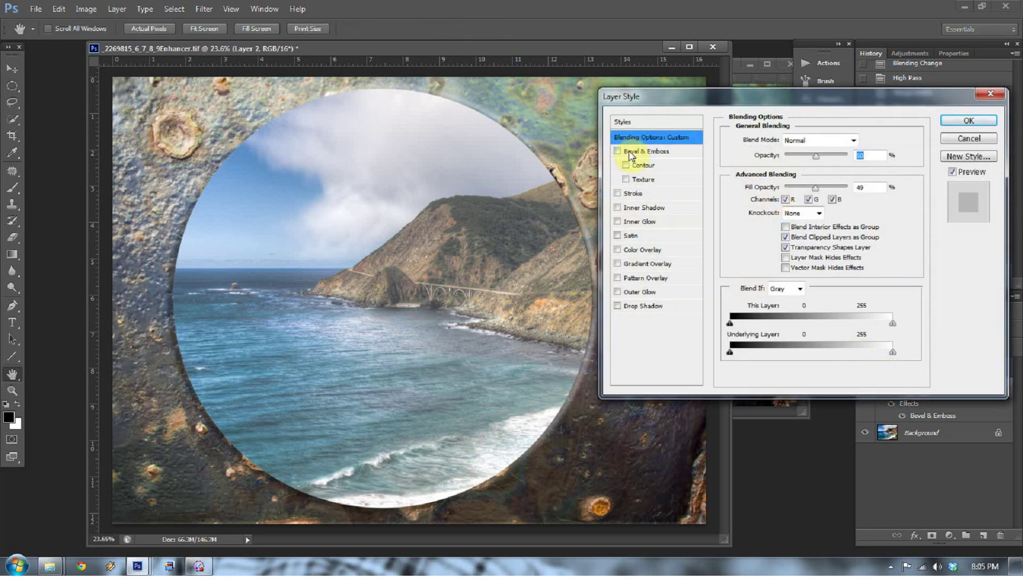
{"action": "left_click", "coordinate": [630, 155]}
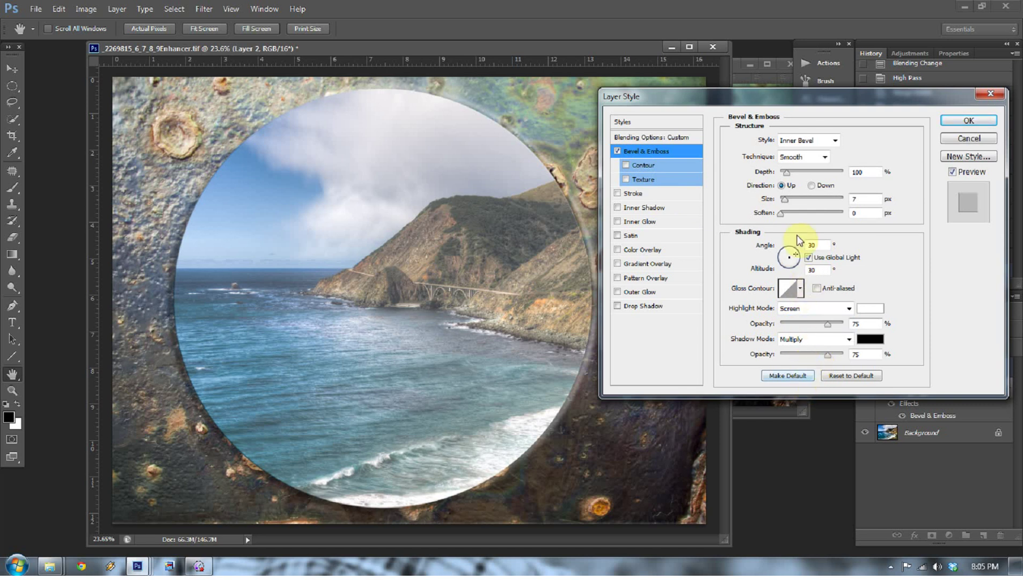
{"action": "left_click", "coordinate": [812, 141]}
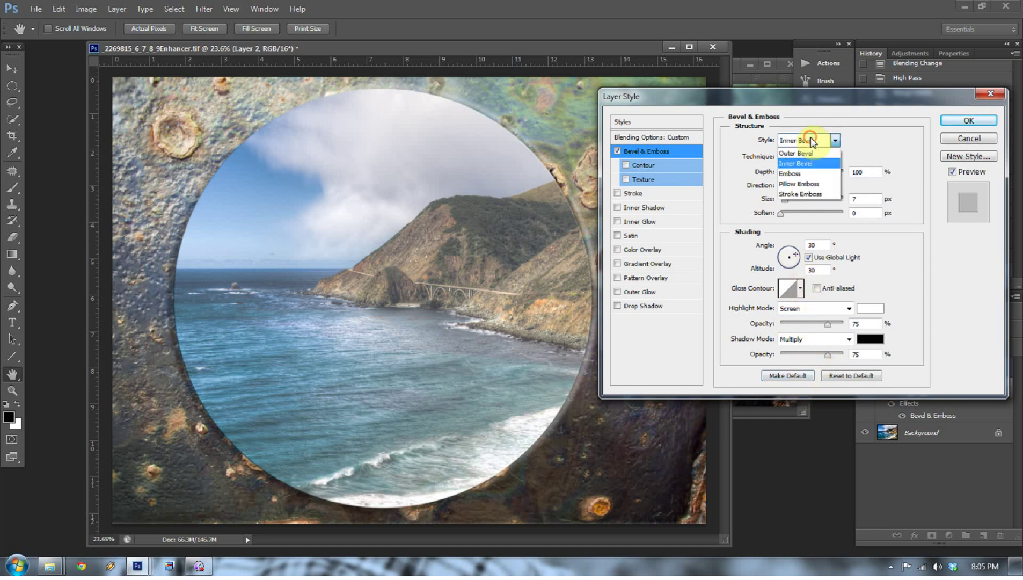
{"action": "left_click", "coordinate": [799, 183]}
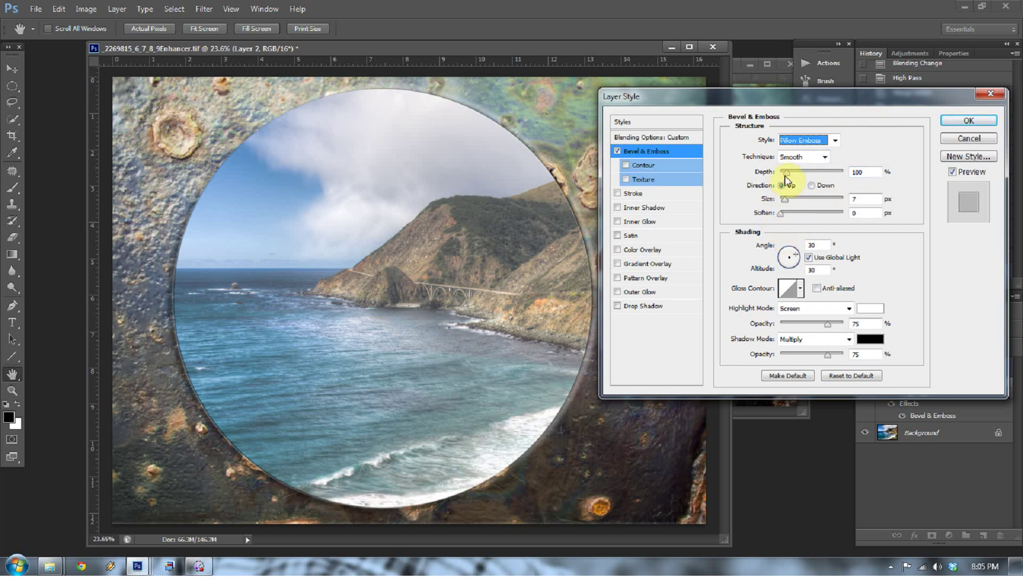
- Set the pillow emboss to Depth 460%, Size 5 px, Soften 13 px and apply it
{"action": "left_click_drag", "start_coordinate": [786, 172], "coordinate": [825, 175]}
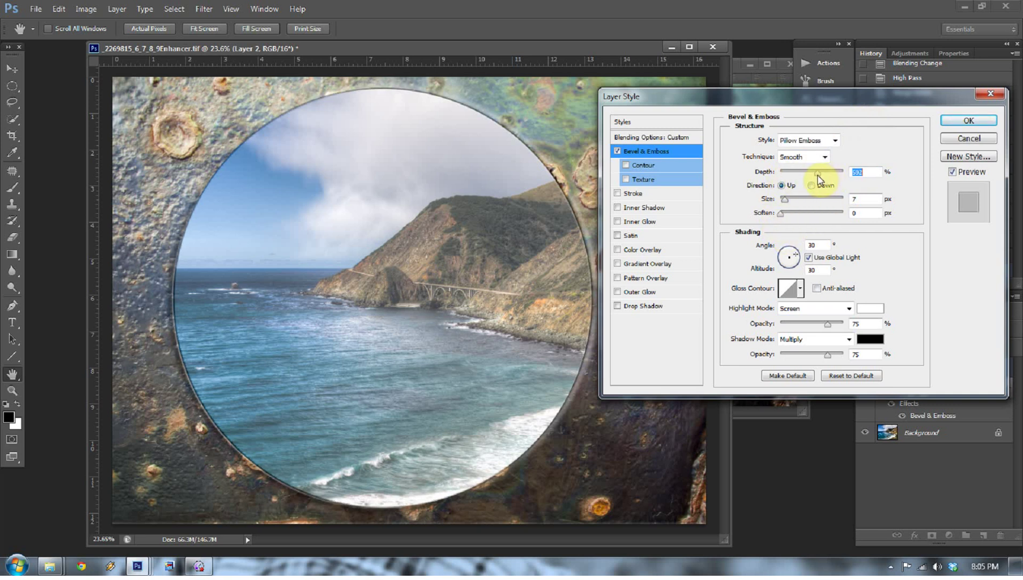
{"action": "left_click", "coordinate": [784, 199]}
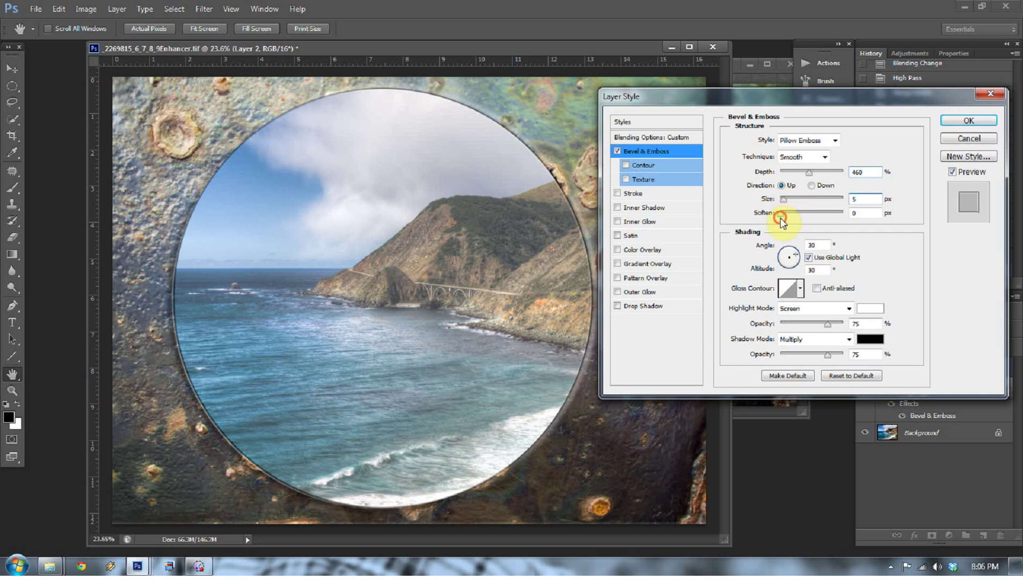
{"action": "left_click_drag", "start_coordinate": [780, 219], "coordinate": [850, 215]}
{"action": "left_click_drag", "start_coordinate": [829, 206], "coordinate": [831, 206]}
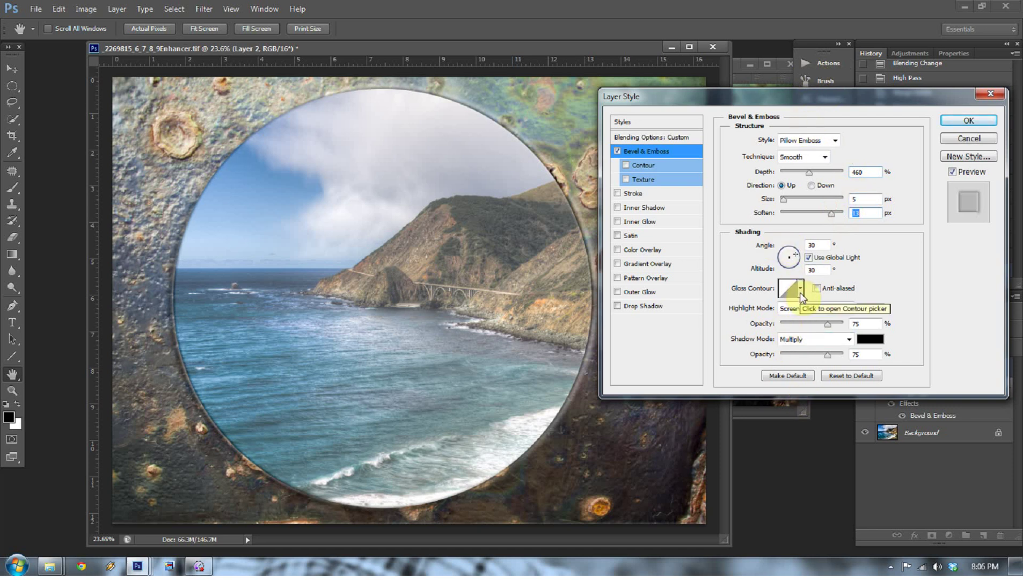
{"action": "left_click", "coordinate": [953, 171]}
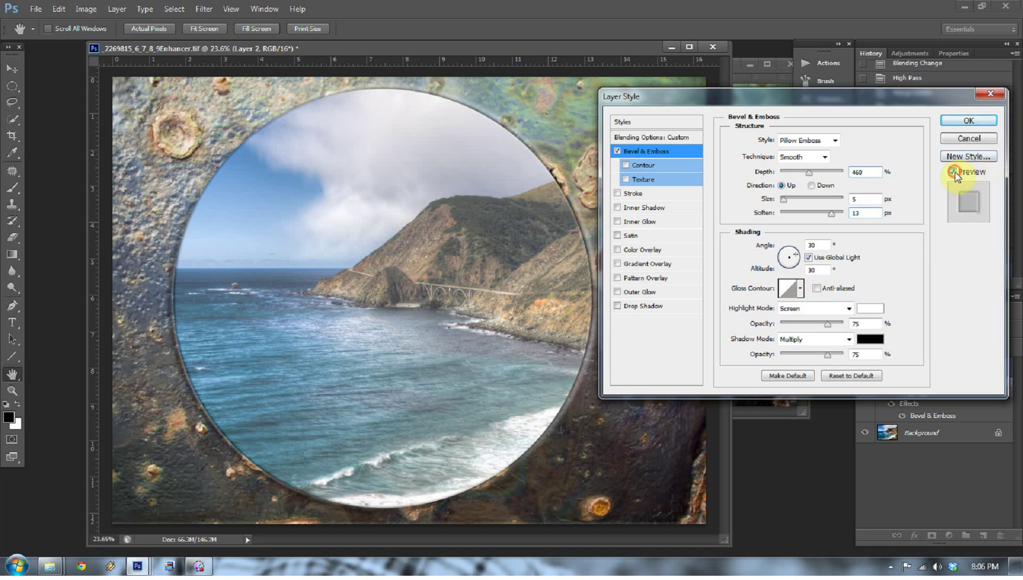
{"action": "left_click", "coordinate": [953, 172]}
{"action": "left_click", "coordinate": [953, 172]}
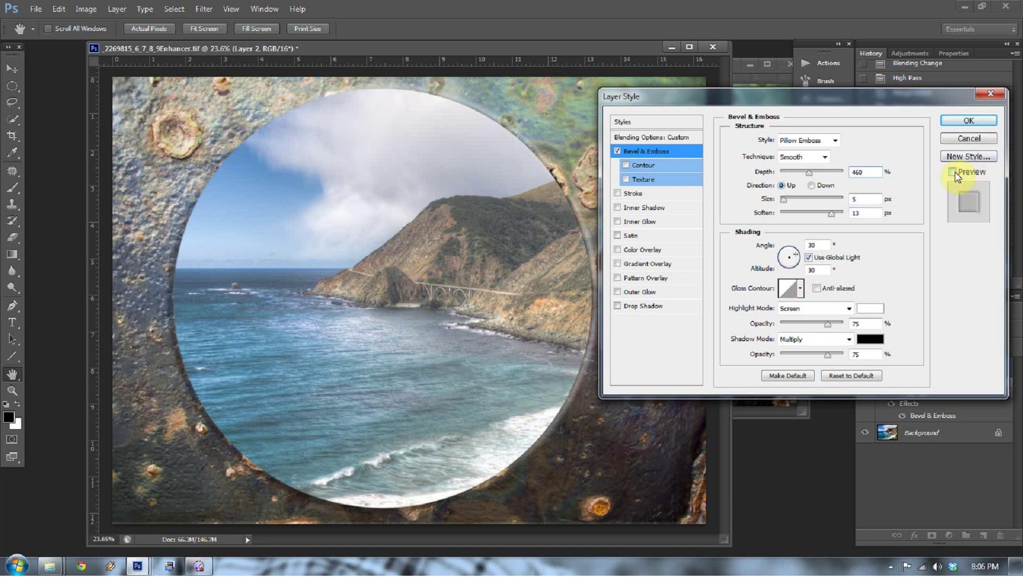
{"action": "left_click", "coordinate": [953, 172]}
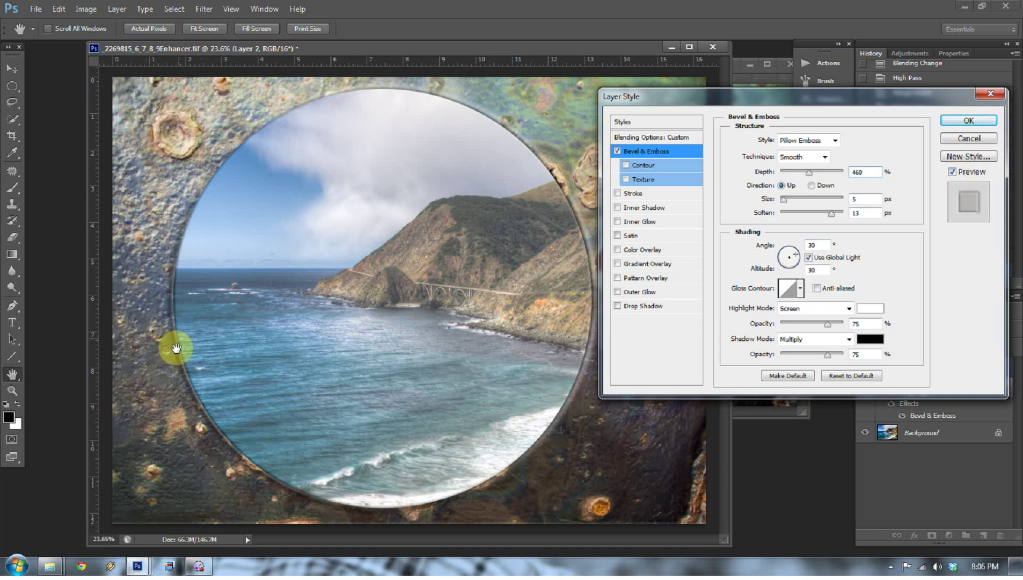
{"action": "left_click", "coordinate": [961, 121]}
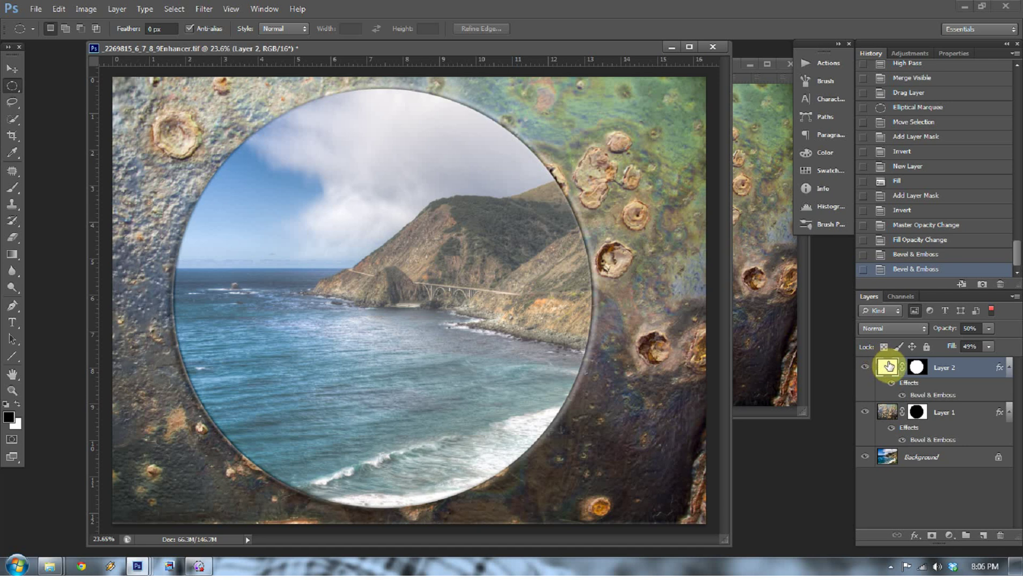
- Paint black on Layer 2's mask to clear the glare over the ocean and hillside
{"action": "left_click", "coordinate": [916, 369]}
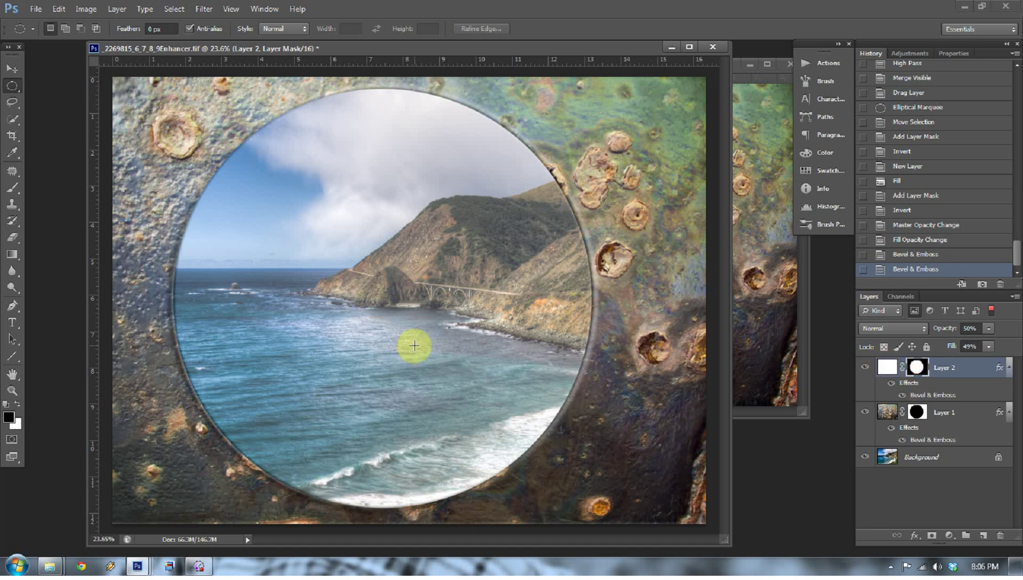
{"action": "key", "text": "b"}
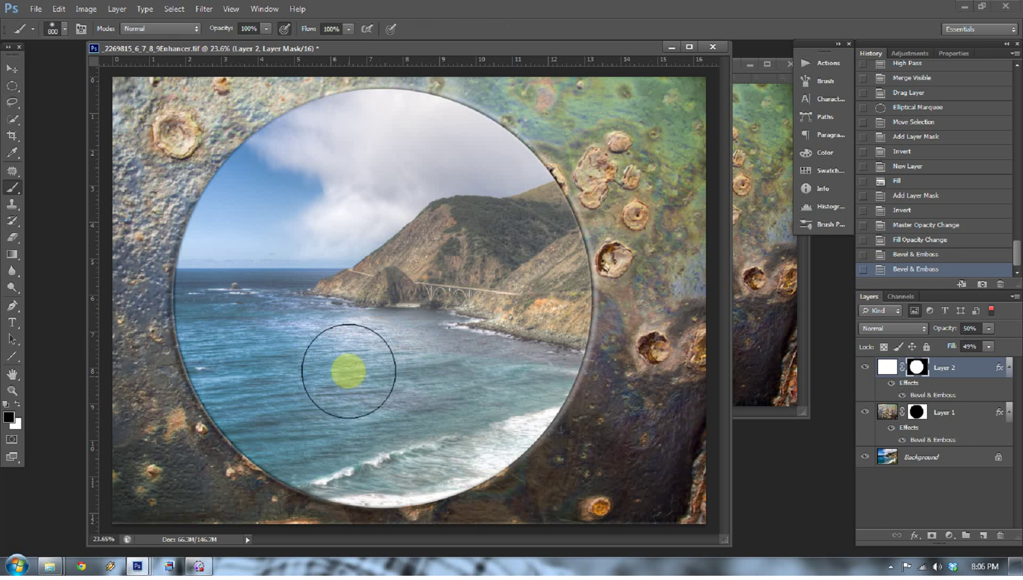
{"action": "mouse_move", "coordinate": [263, 393]}
{"action": "left_mouse_down"}
{"action": "mouse_move", "coordinate": [395, 339]}
{"action": "mouse_move", "coordinate": [275, 400]}
{"action": "mouse_move", "coordinate": [534, 304]}
{"action": "left_mouse_up"}
{"action": "left_click_drag", "start_coordinate": [280, 242], "coordinate": [188, 276]}
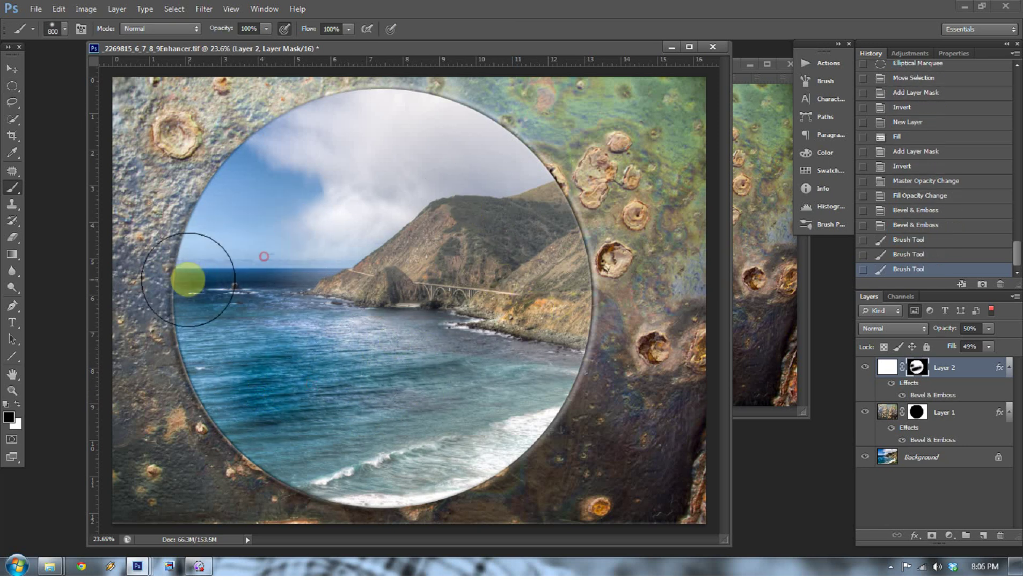
{"action": "mouse_move", "coordinate": [402, 475]}
{"action": "left_mouse_down"}
{"action": "mouse_move", "coordinate": [468, 451]}
{"action": "mouse_move", "coordinate": [571, 440]}
{"action": "left_mouse_up"}
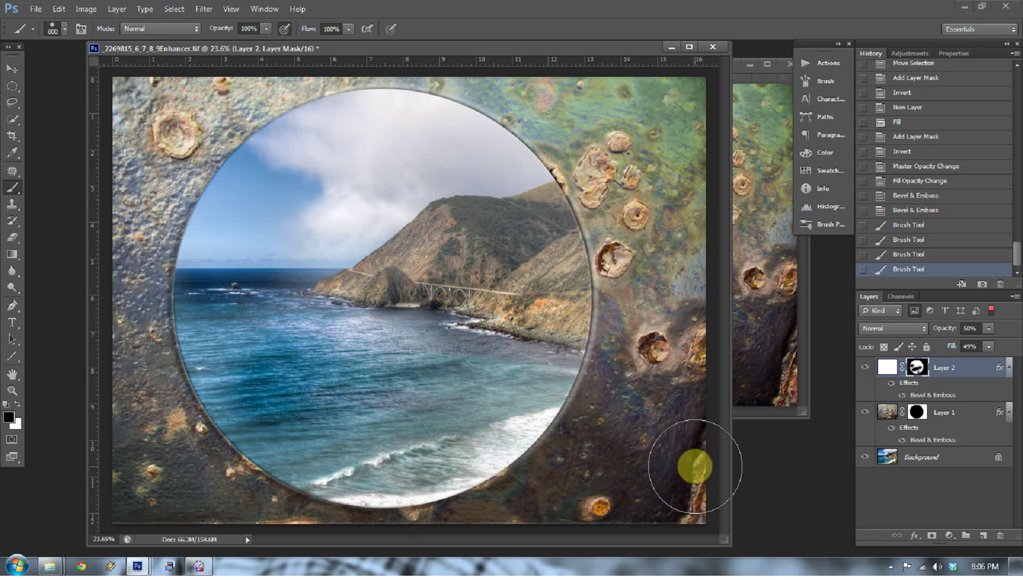
{"action": "left_click", "coordinate": [238, 403]}
{"action": "left_click", "coordinate": [489, 223]}
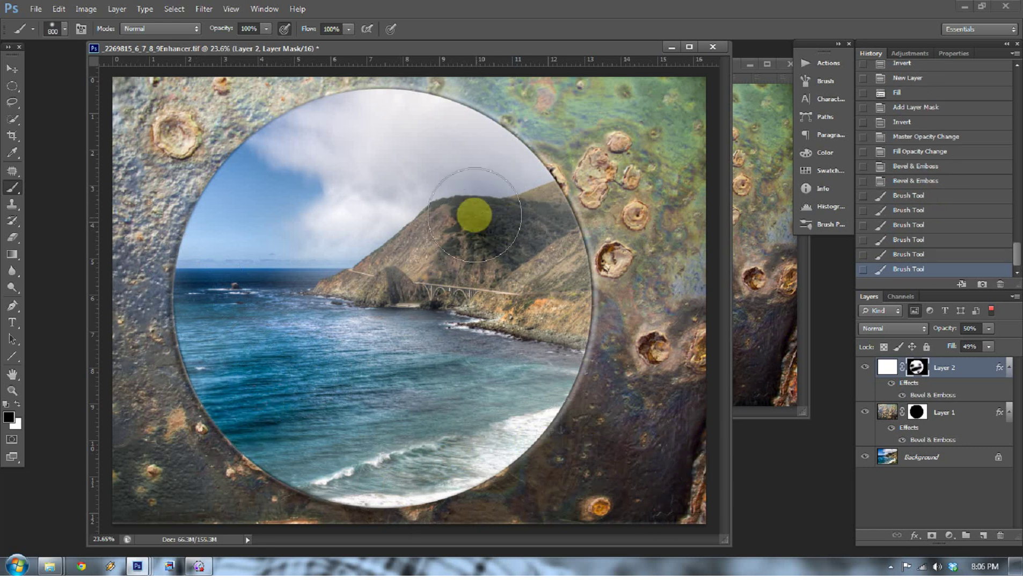
{"action": "left_click", "coordinate": [474, 214]}
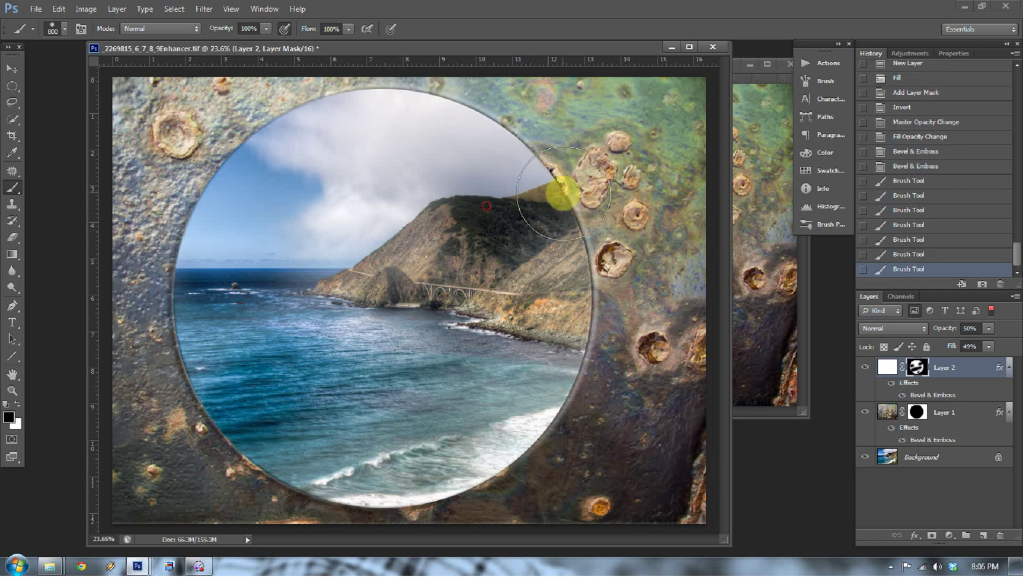
- Preview Layer 2's mask overlay and toggle the layer's visibility to compare
{"action": "left_click", "coordinate": [927, 365], "text": "alt+shift"}
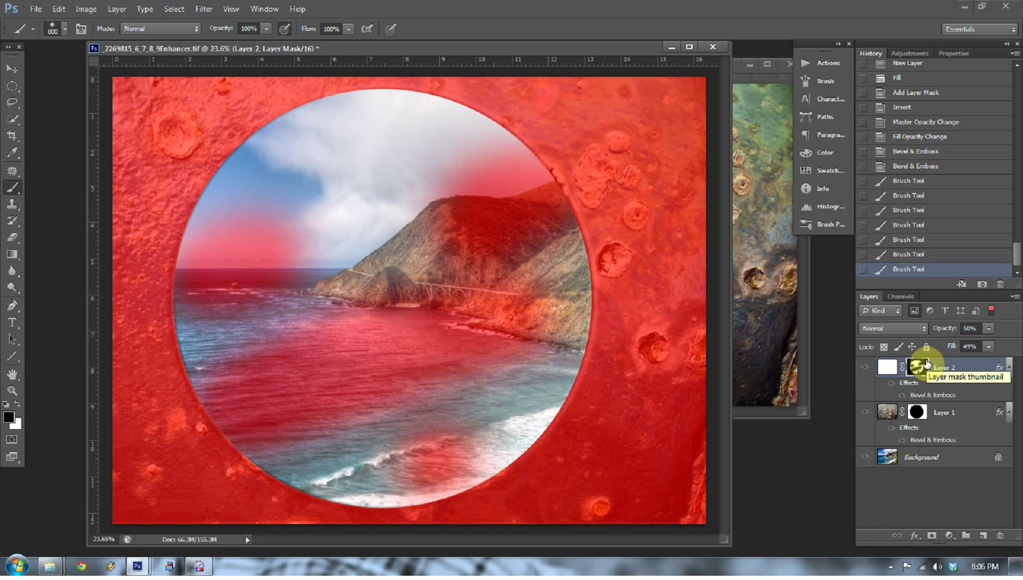
{"action": "left_click", "coordinate": [927, 364], "text": "alt+shift"}
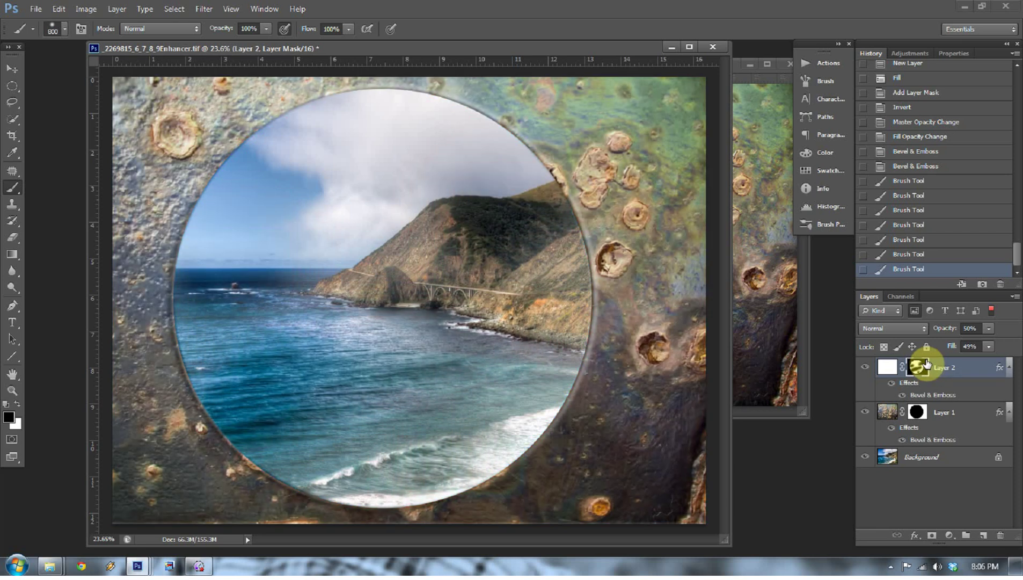
{"action": "left_click", "coordinate": [889, 369]}
{"action": "left_click", "coordinate": [865, 369]}
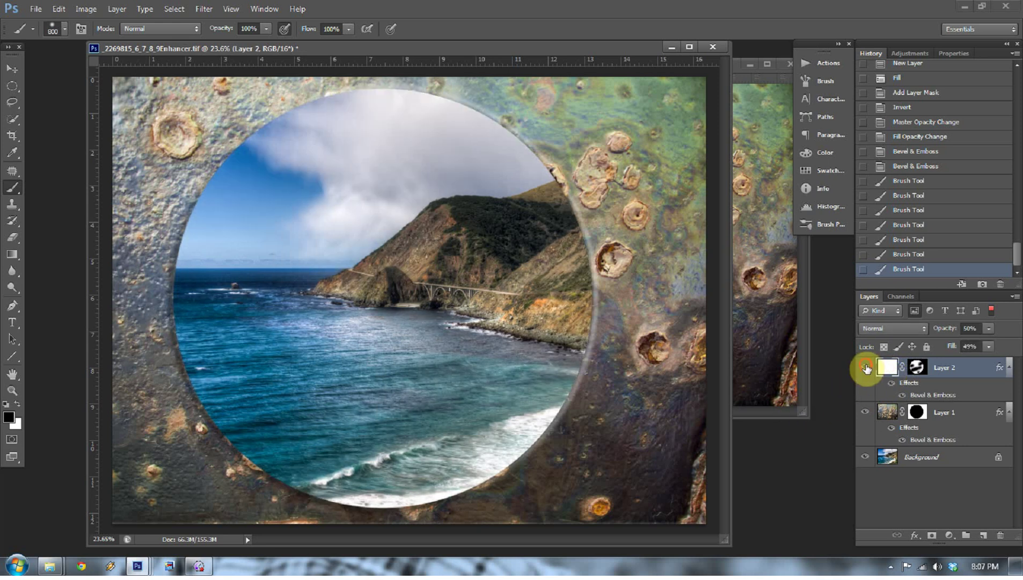
{"action": "left_click", "coordinate": [866, 369]}
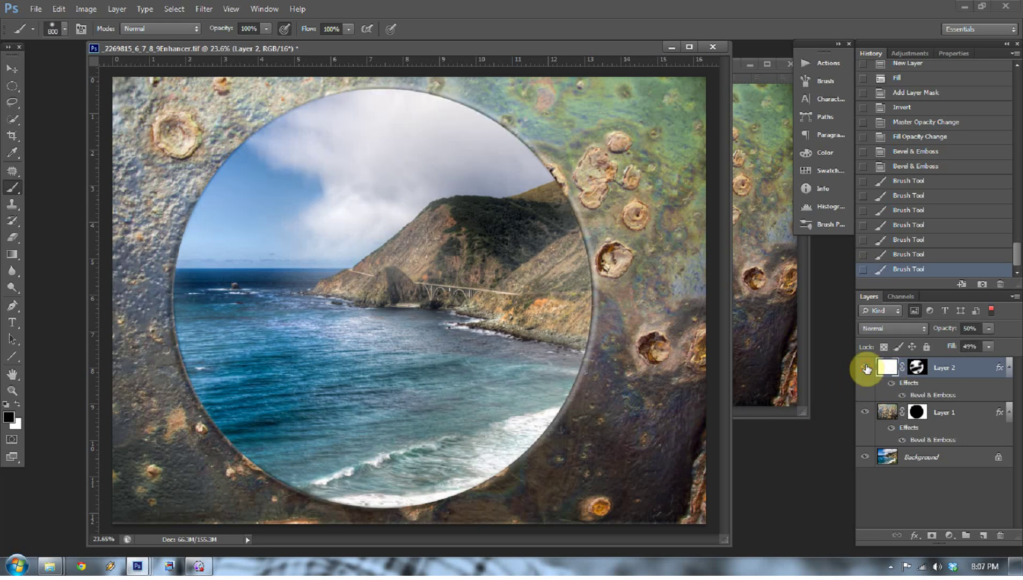
- Select the image's highlights with Color Range from the Background, then add Layer 3 above Layer 2
{"action": "left_click", "coordinate": [891, 460]}
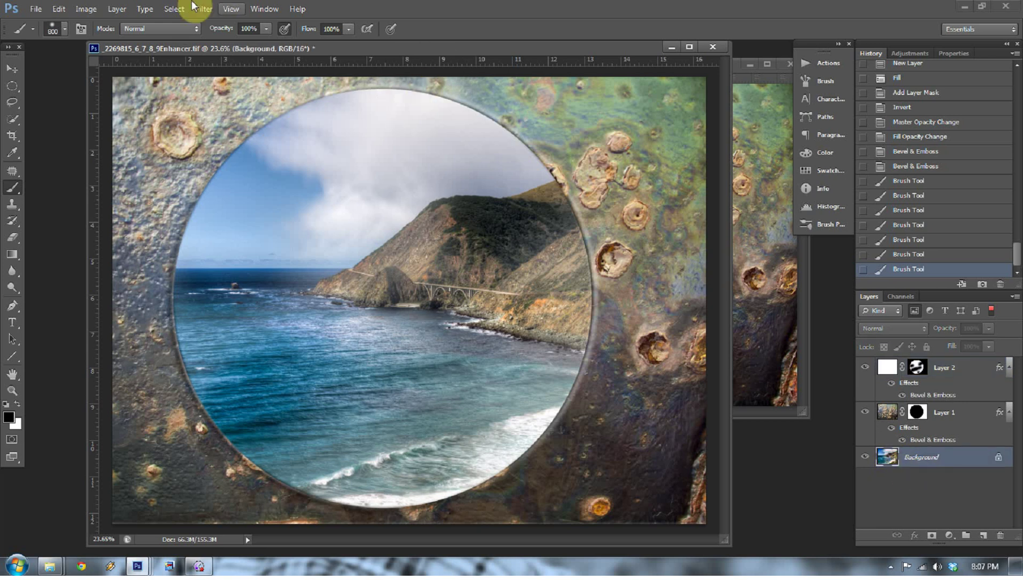
{"action": "left_click", "coordinate": [178, 11]}
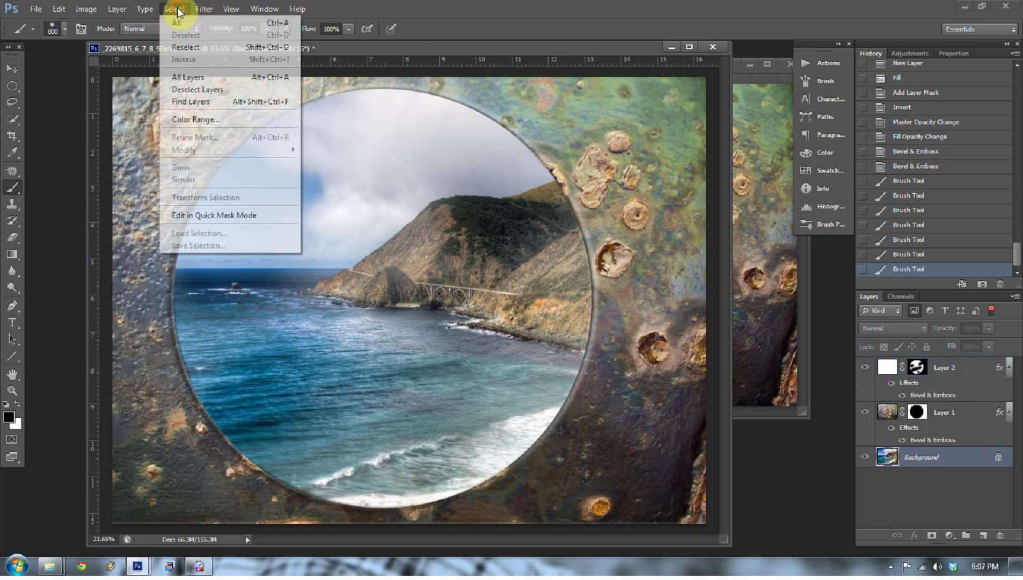
{"action": "left_click", "coordinate": [207, 122]}
{"action": "left_click", "coordinate": [921, 166]}
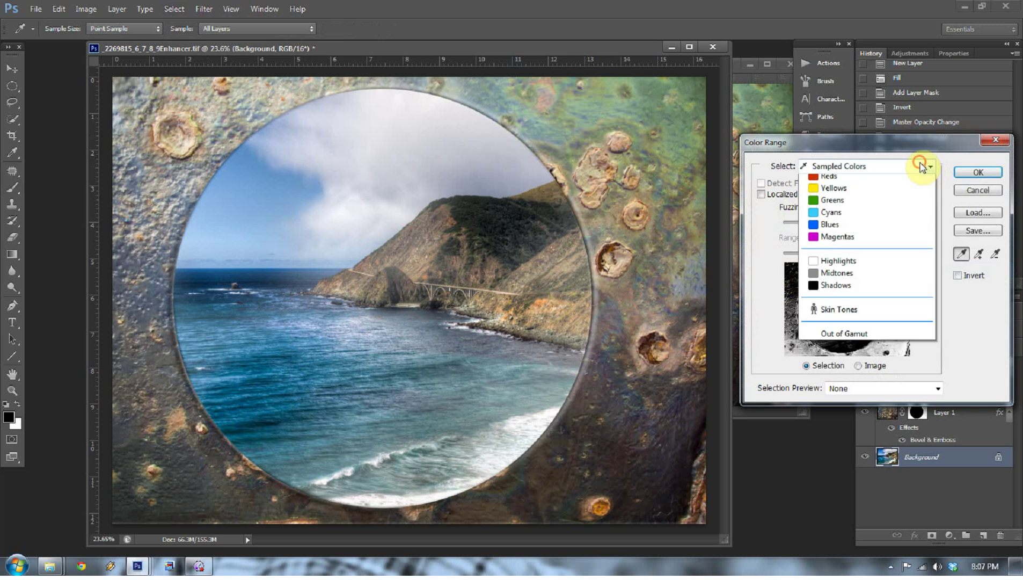
{"action": "left_click", "coordinate": [837, 290]}
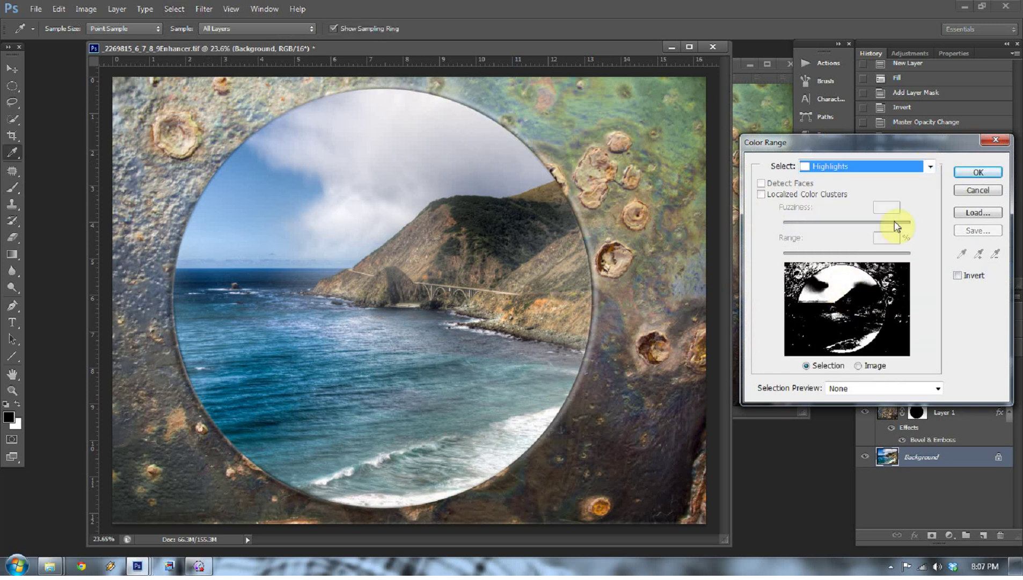
{"action": "left_click", "coordinate": [977, 172]}
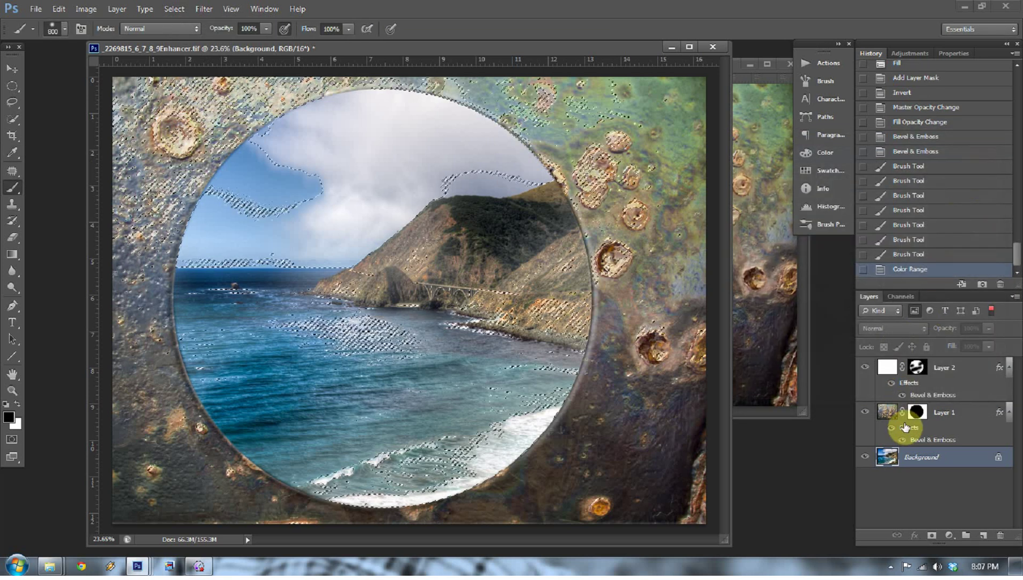
{"action": "left_click", "coordinate": [963, 369]}
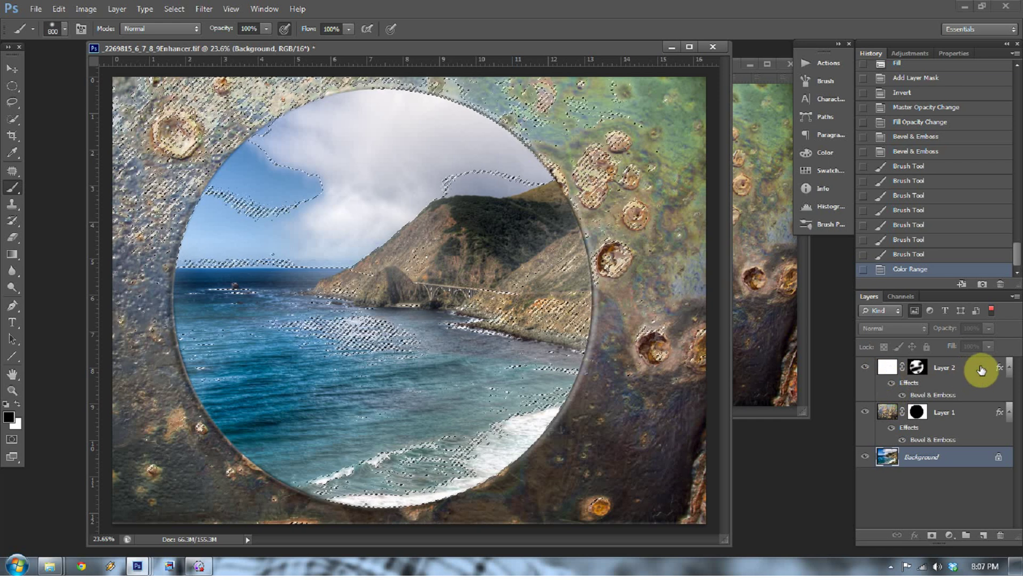
{"action": "left_click", "coordinate": [983, 536]}
- Fill the selected highlights on Layer 3 with white and clear the selection
{"action": "key", "text": "shift+BackSpace"}
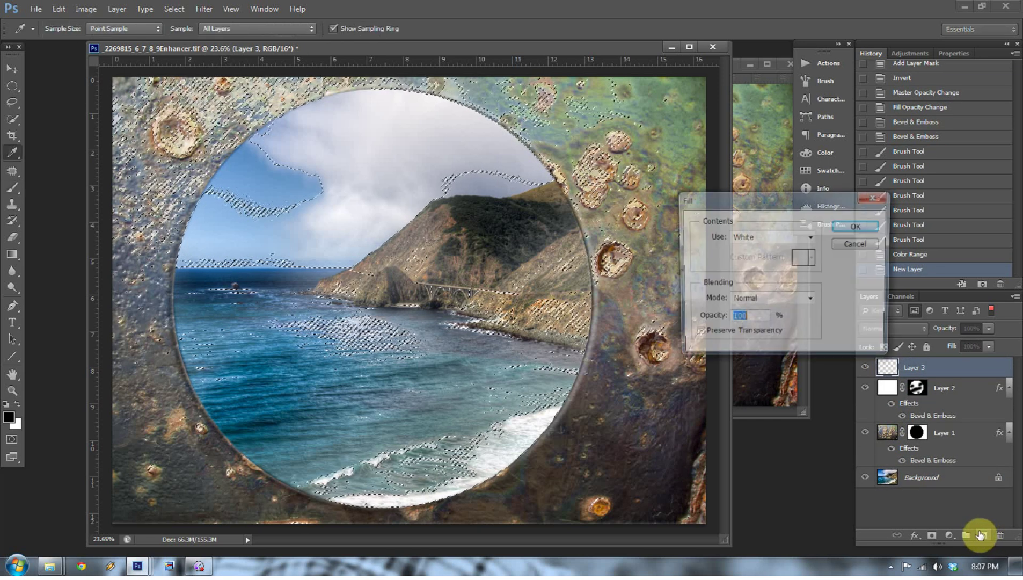
{"action": "left_click", "coordinate": [857, 226]}
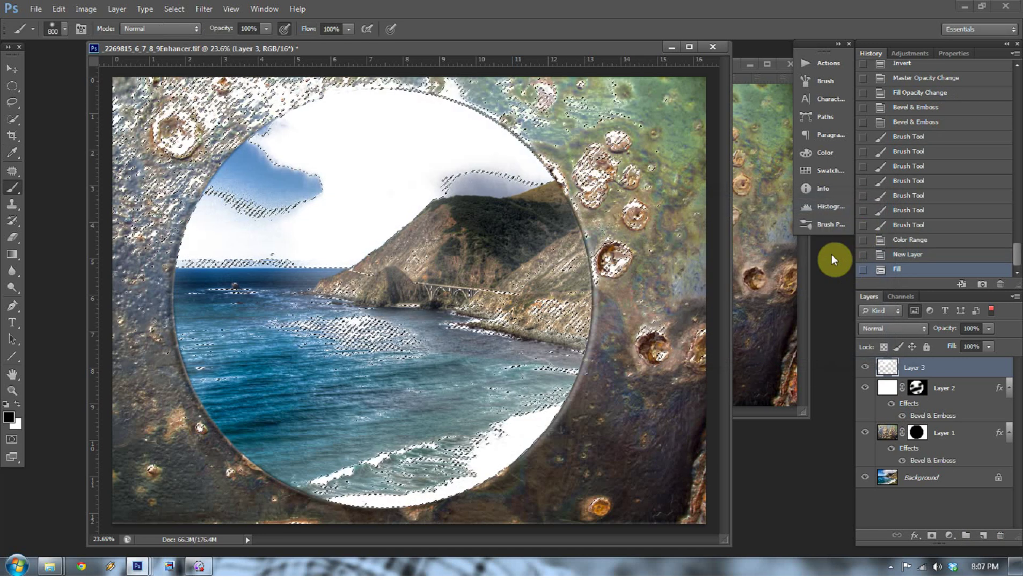
{"action": "key", "text": "ctrl+d"}
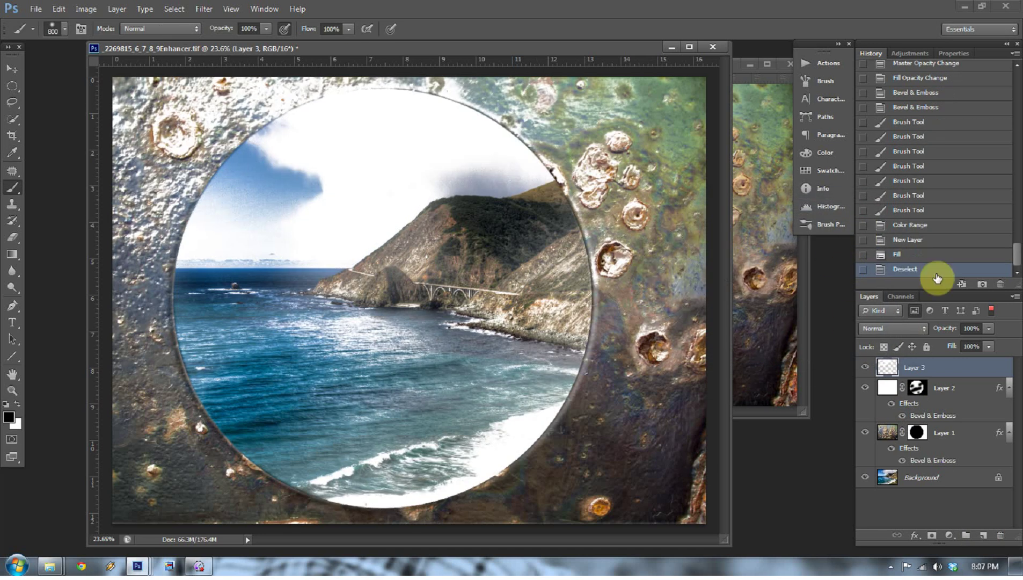
- Show the Properties panel, then review Layer 2's layer style and close it unchanged
{"action": "left_click", "coordinate": [954, 53]}
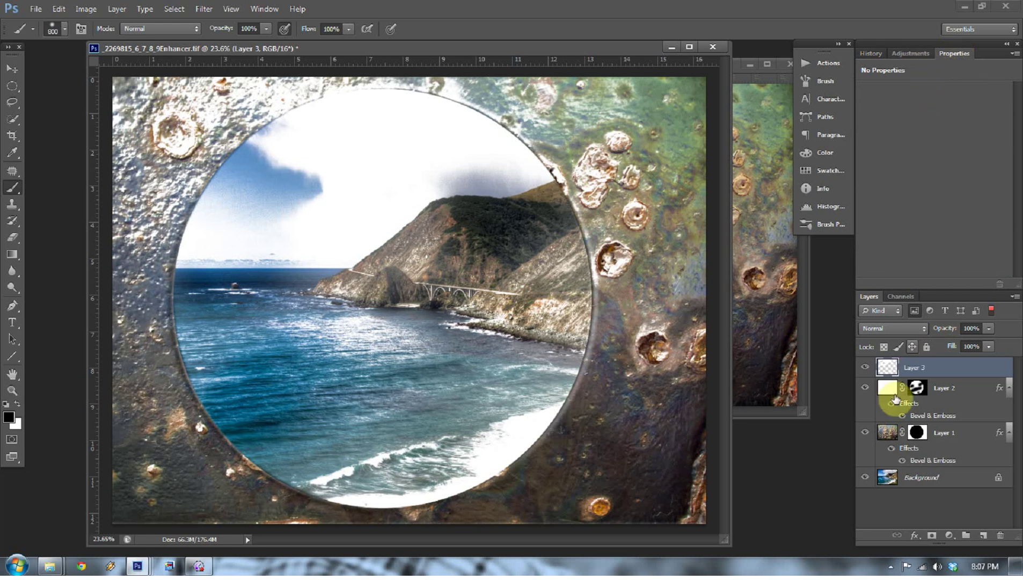
{"action": "double_click", "coordinate": [889, 405]}
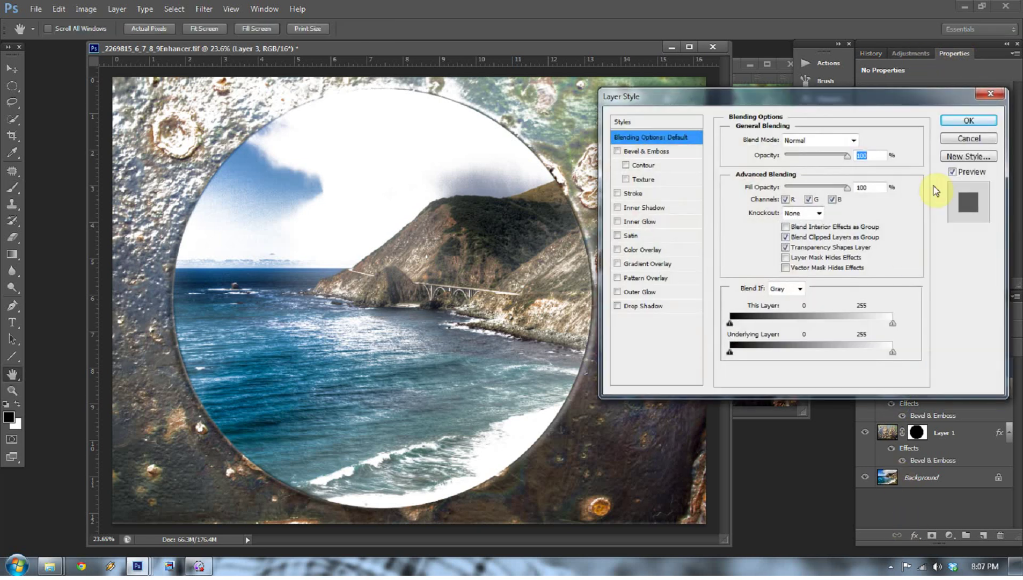
{"action": "left_click", "coordinate": [959, 121]}
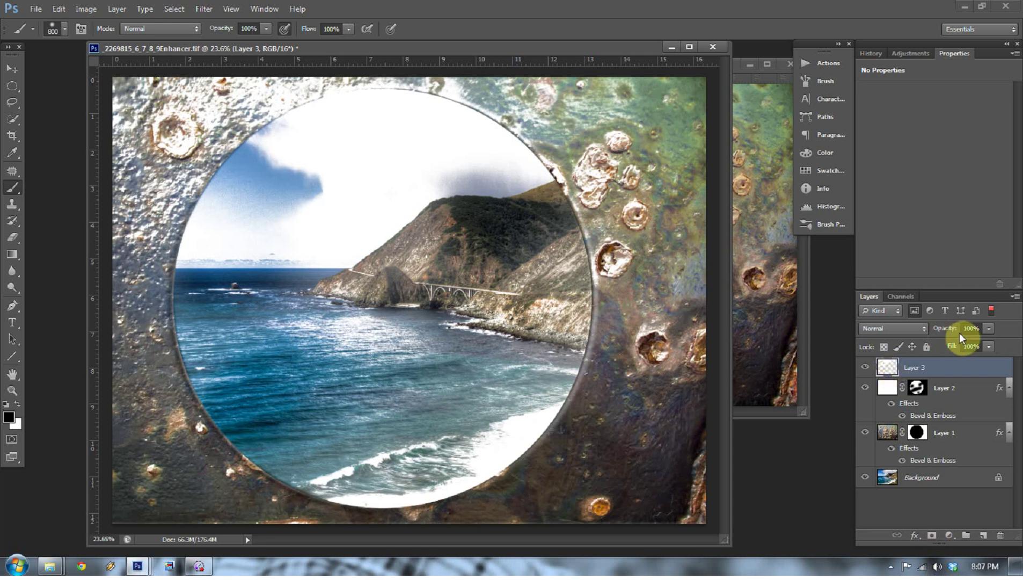
- Lower Layer 3 to 49% opacity and soften it with a 14.1 px Gaussian Blur
{"action": "left_click", "coordinate": [988, 331]}
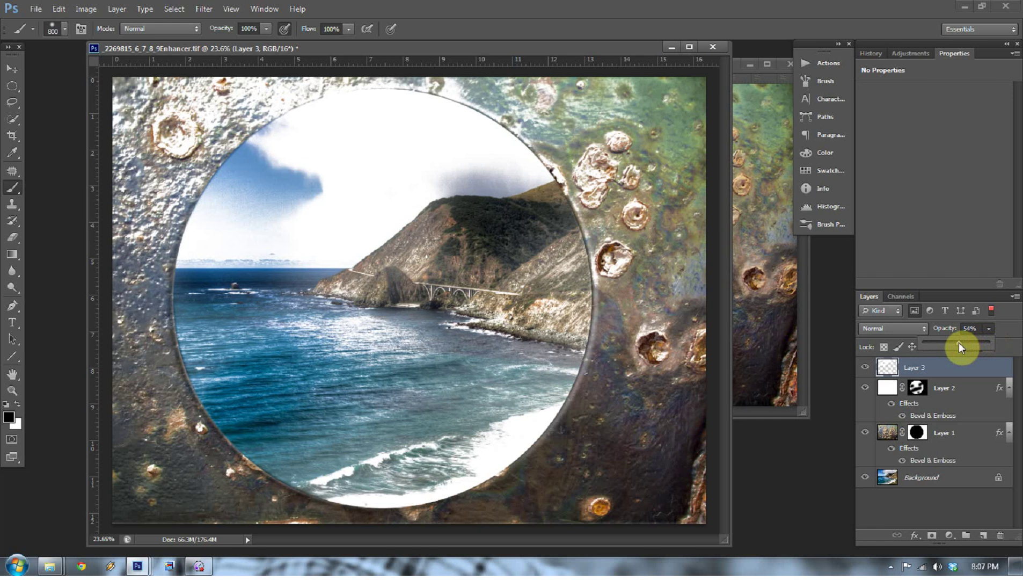
{"action": "left_click_drag", "start_coordinate": [959, 342], "coordinate": [958, 343]}
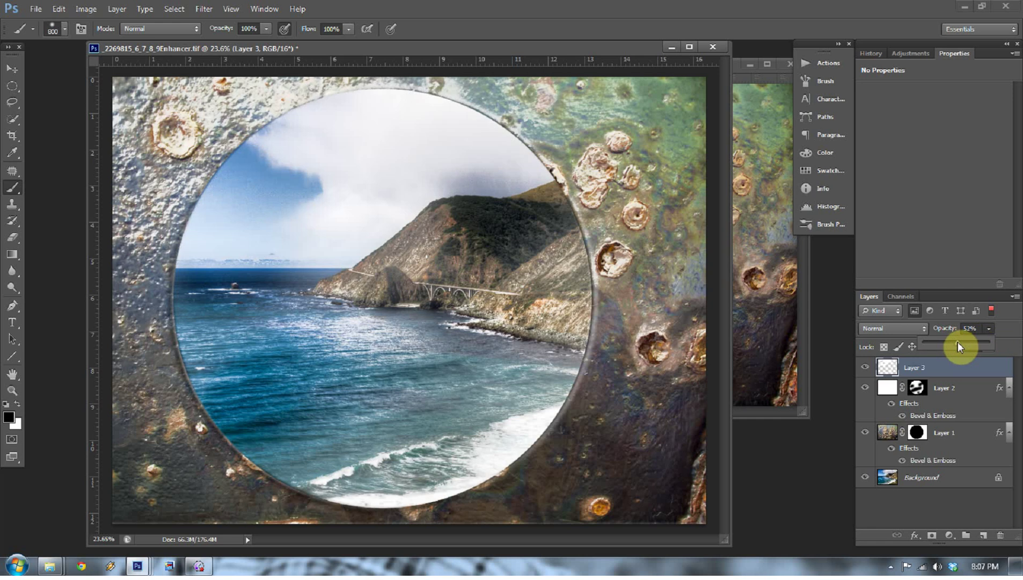
{"action": "left_click", "coordinate": [198, 11]}
{"action": "mouse_move", "coordinate": [231, 143]}
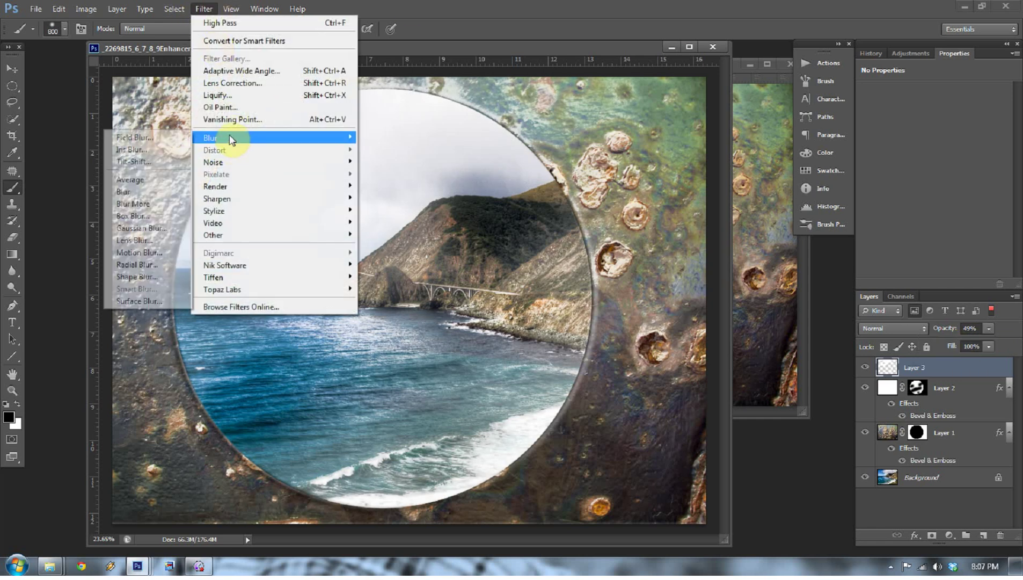
{"action": "left_click", "coordinate": [161, 230]}
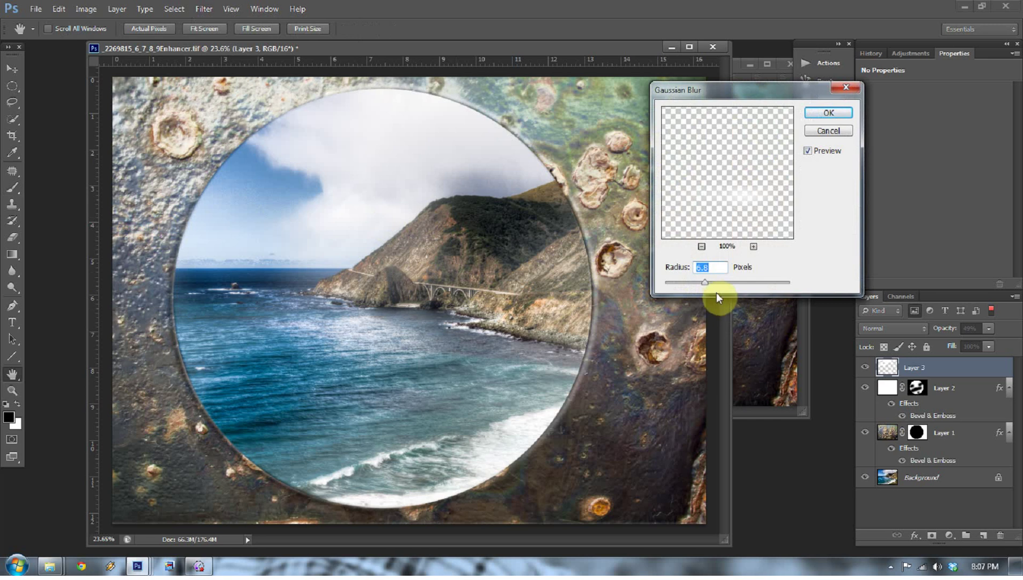
{"action": "left_click_drag", "start_coordinate": [710, 283], "coordinate": [717, 284]}
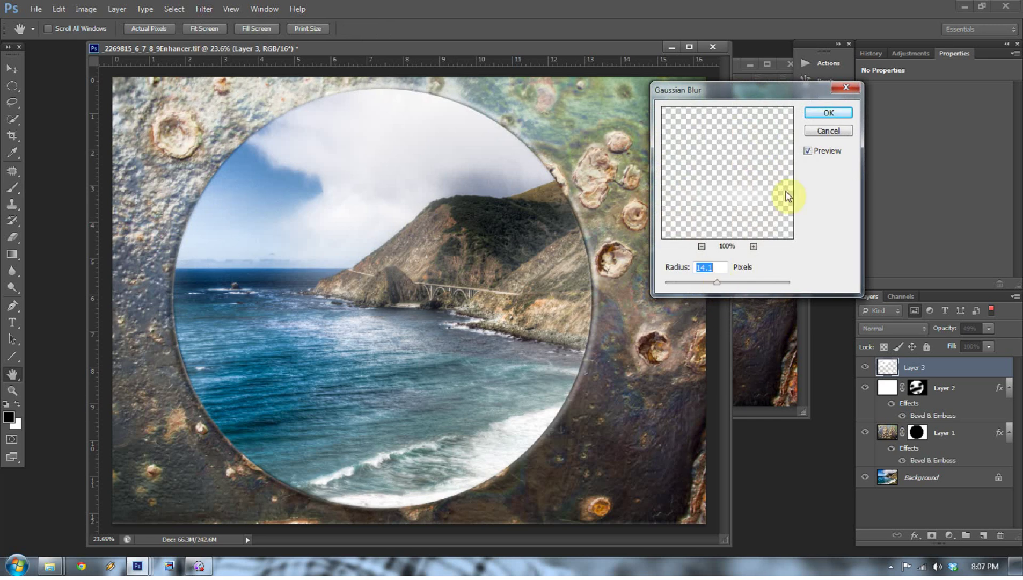
{"action": "left_click", "coordinate": [820, 113]}
- Switch to the brush, compare Layer 3 hidden and shown, then set its fill to 61%
{"action": "key", "text": "b"}
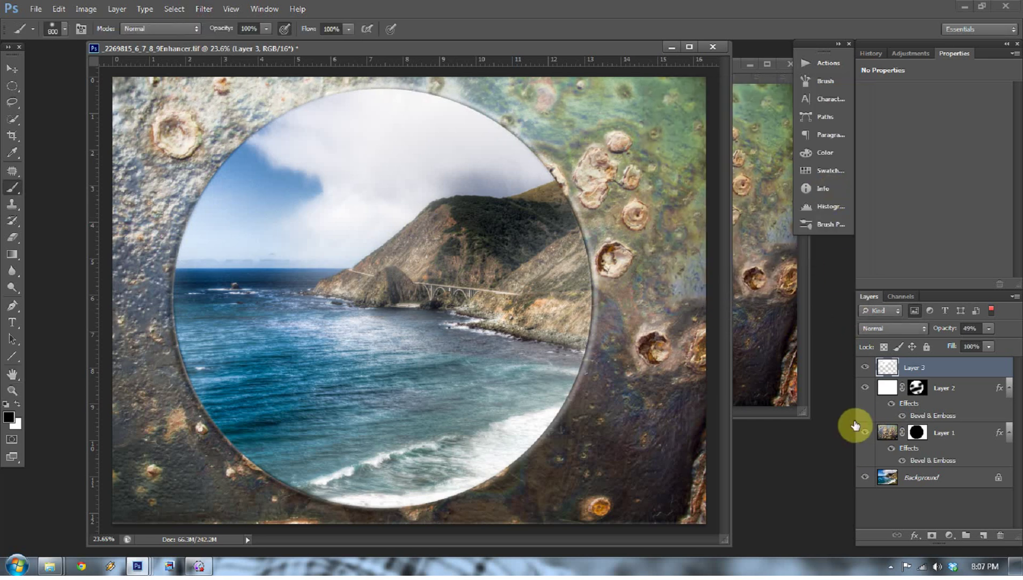
{"action": "left_click", "coordinate": [865, 367]}
{"action": "left_click", "coordinate": [864, 367]}
{"action": "left_click", "coordinate": [989, 346]}
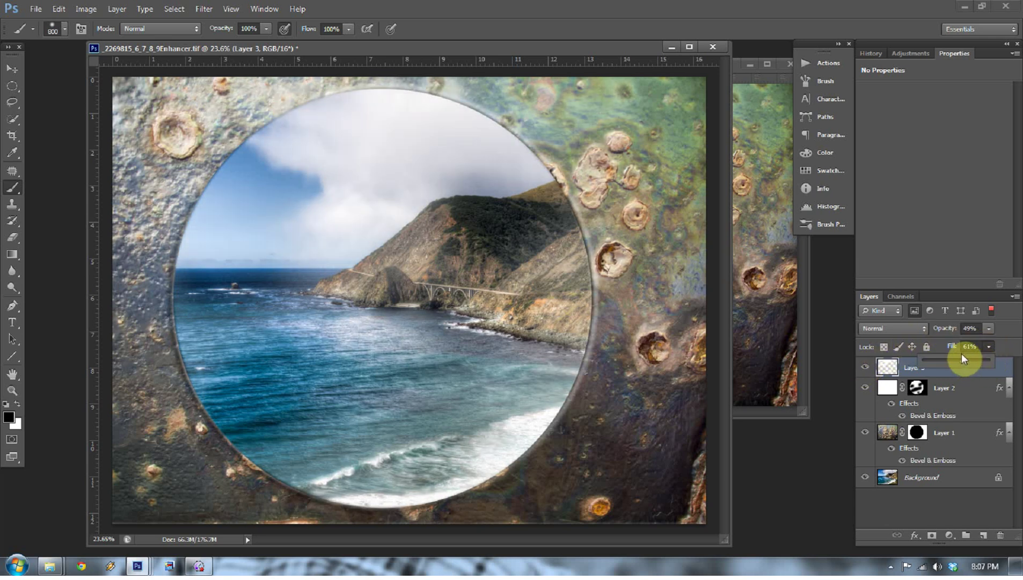
{"action": "left_click", "coordinate": [961, 353]}
- Duplicate the rust layer (Layer 1) and apply a -100 Lens Correction vignette to the copy
{"action": "left_click", "coordinate": [885, 430]}
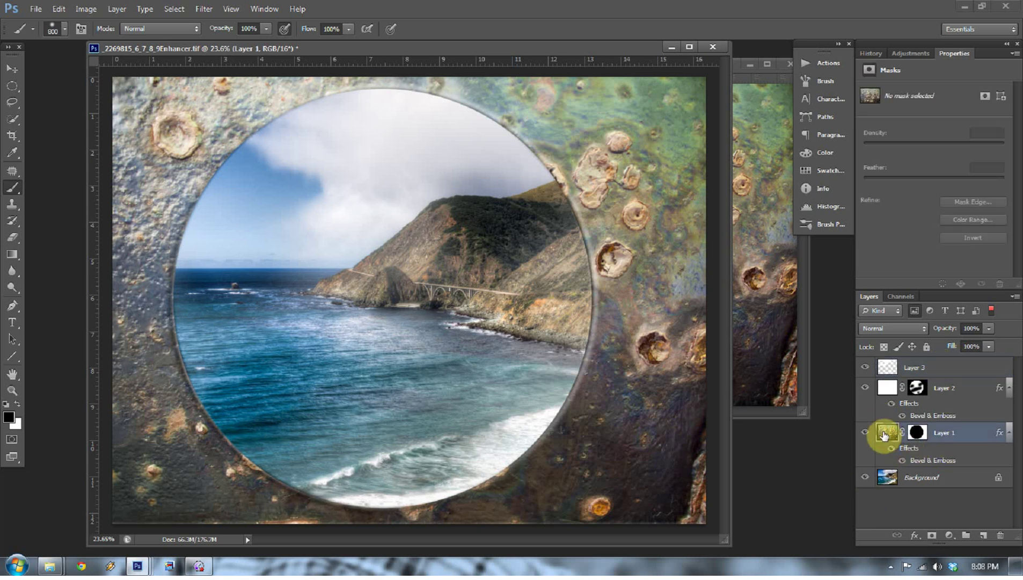
{"action": "key", "text": "ctrl+j"}
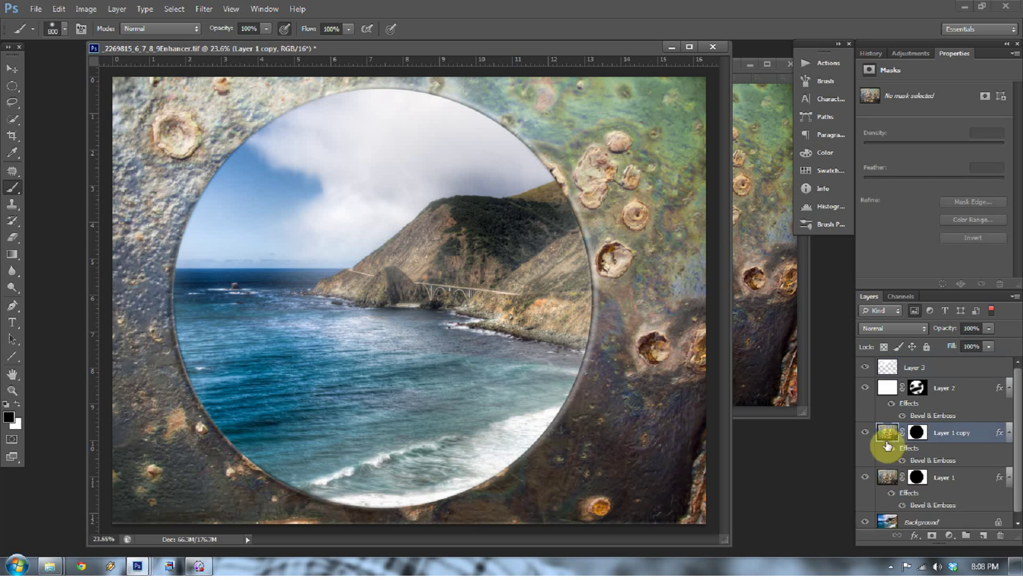
{"action": "left_click", "coordinate": [201, 8]}
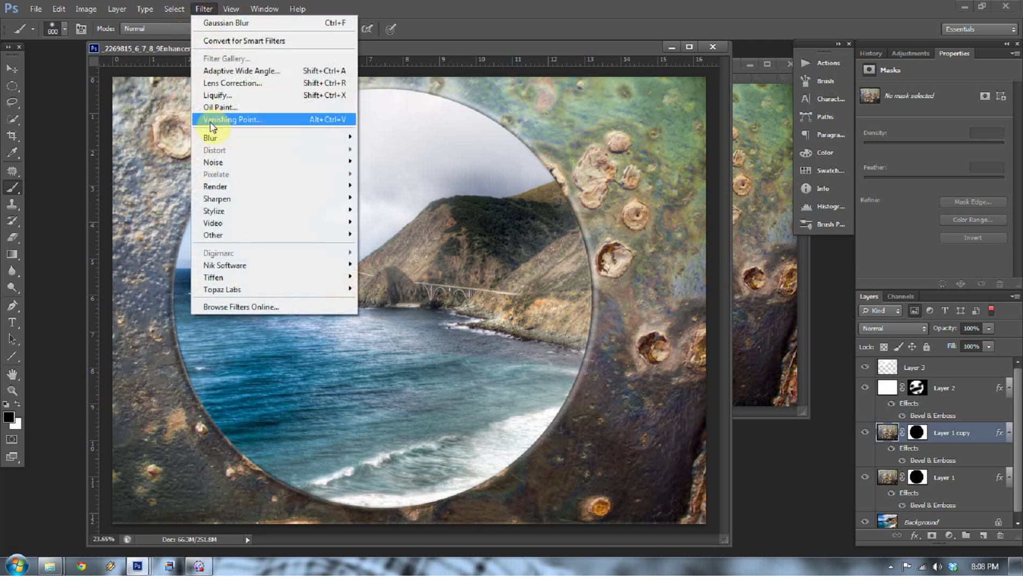
{"action": "left_click", "coordinate": [219, 83]}
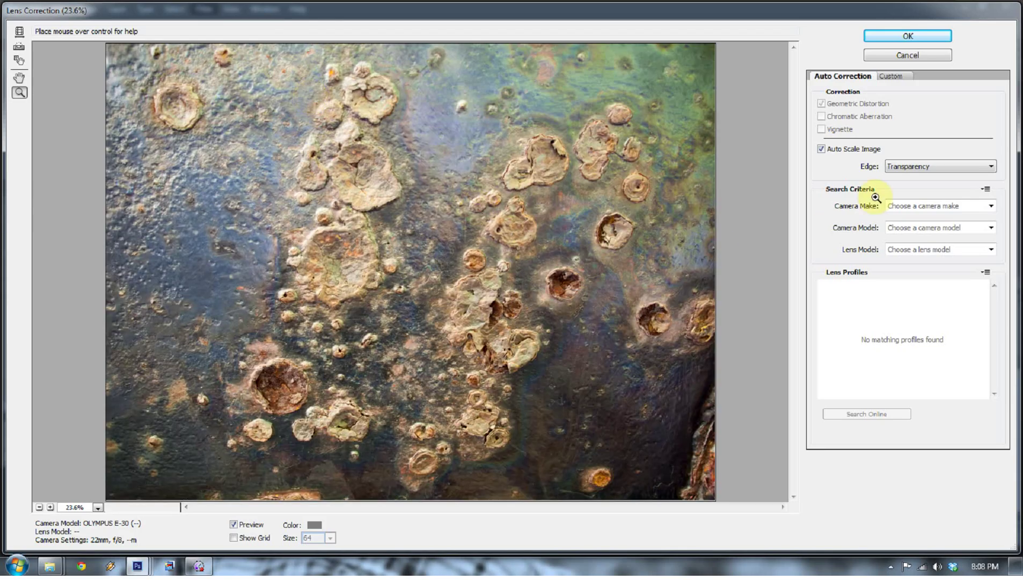
{"action": "left_click", "coordinate": [890, 76]}
{"action": "left_click_drag", "start_coordinate": [907, 270], "coordinate": [815, 271]}
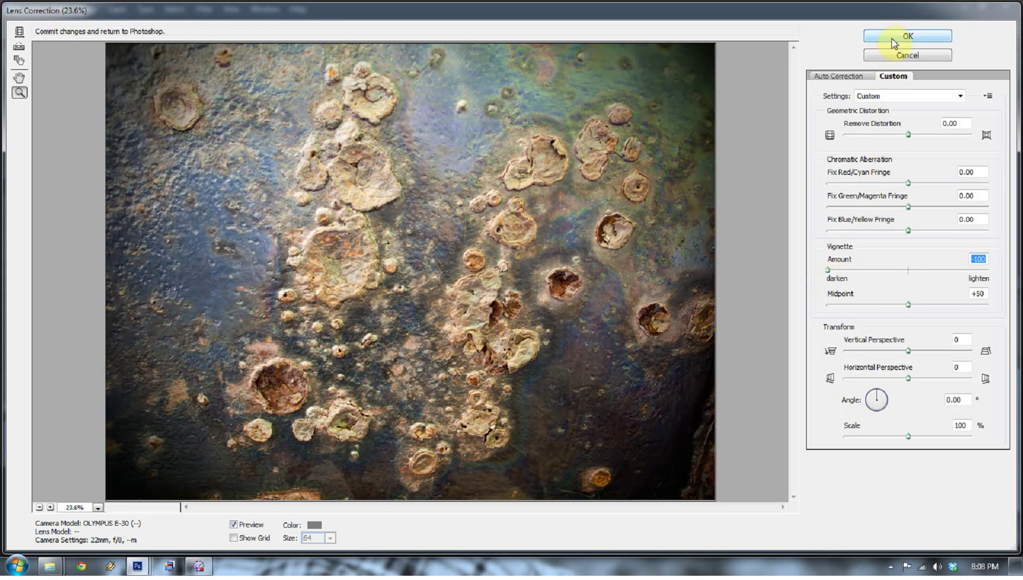
{"action": "left_click", "coordinate": [891, 35]}
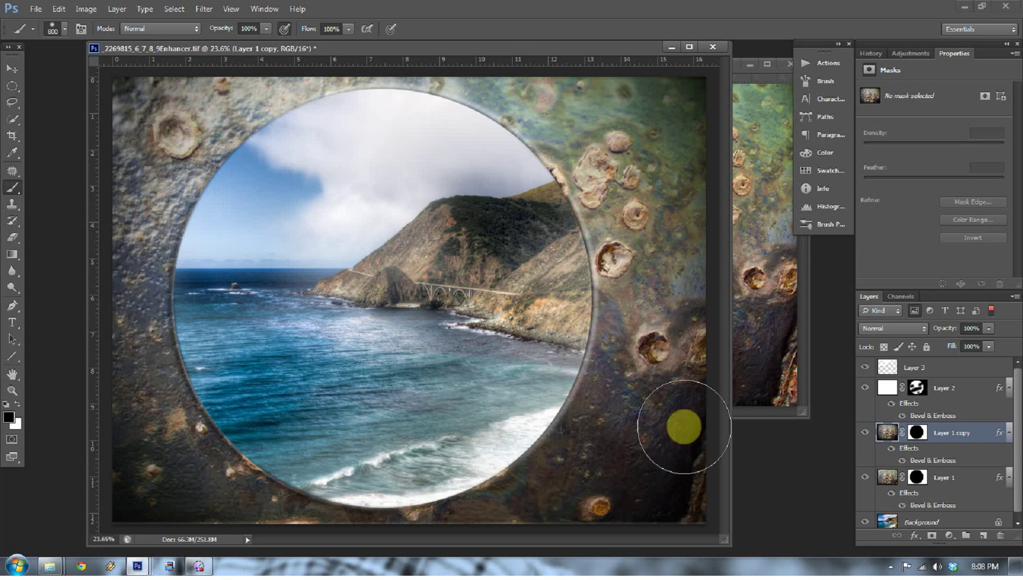
- Copy the water-droplet photo into the porthole document as Layer 4 at the top of the stack
{"action": "mouse_move", "coordinate": [135, 570]}
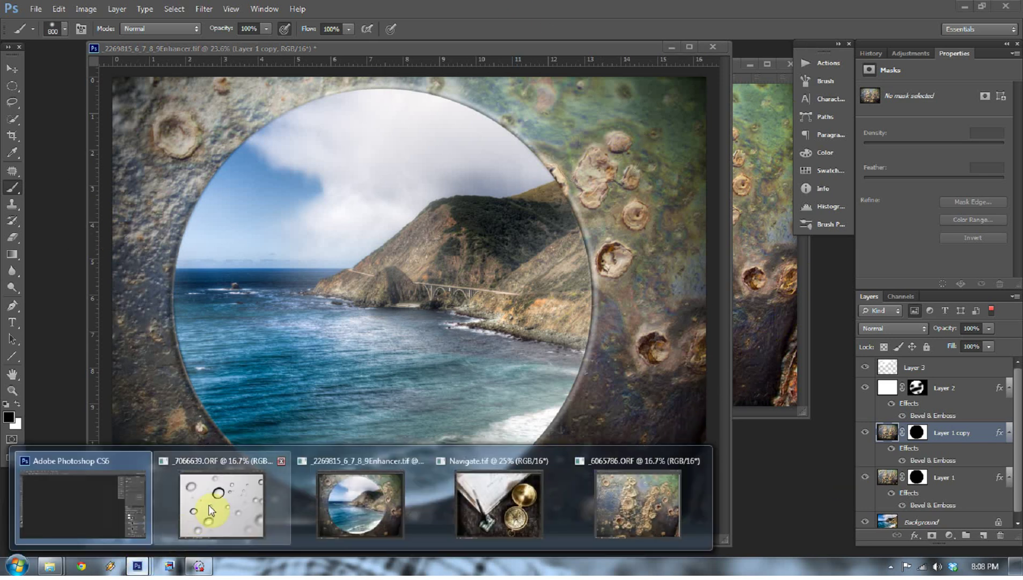
{"action": "left_click", "coordinate": [225, 462]}
{"action": "left_click_drag", "start_coordinate": [322, 82], "coordinate": [676, 80]}
{"action": "key", "text": "v"}
{"action": "mouse_move", "coordinate": [612, 178]}
{"action": "left_mouse_down"}
{"action": "mouse_move", "coordinate": [598, 216]}
{"action": "mouse_move", "coordinate": [317, 226]}
{"action": "left_mouse_up"}
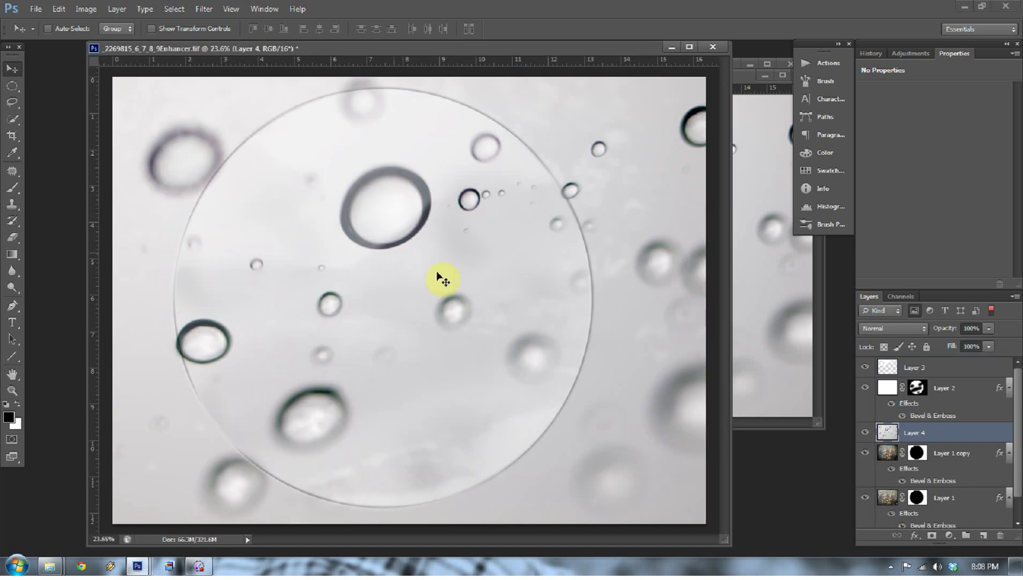
{"action": "left_click_drag", "start_coordinate": [889, 445], "coordinate": [895, 363]}
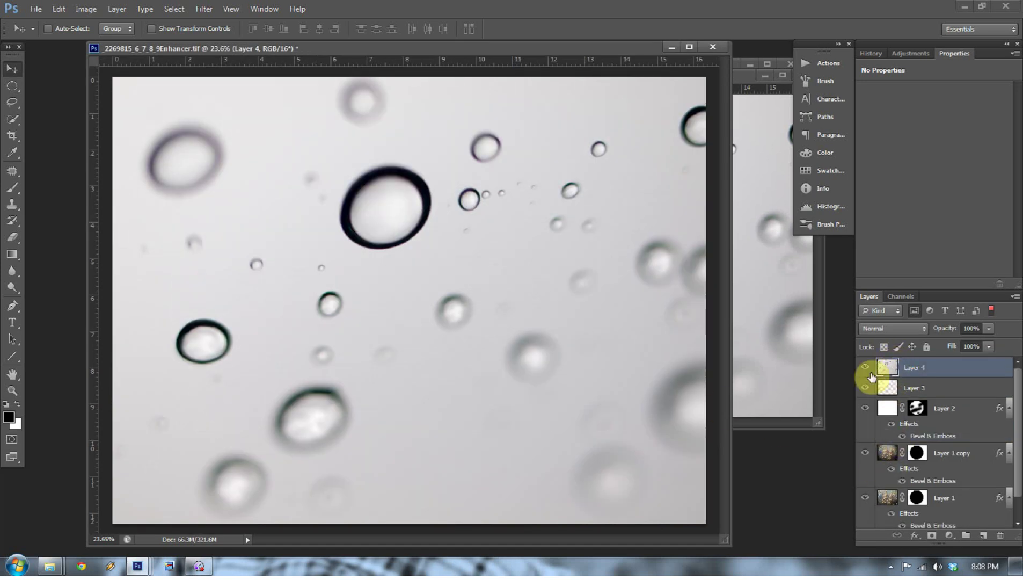
- Scale the droplets over the porthole, copy the circle mask onto Layer 4 and invert it
{"action": "key", "text": "ctrl+t"}
{"action": "left_click_drag", "start_coordinate": [103, 76], "coordinate": [245, 171]}
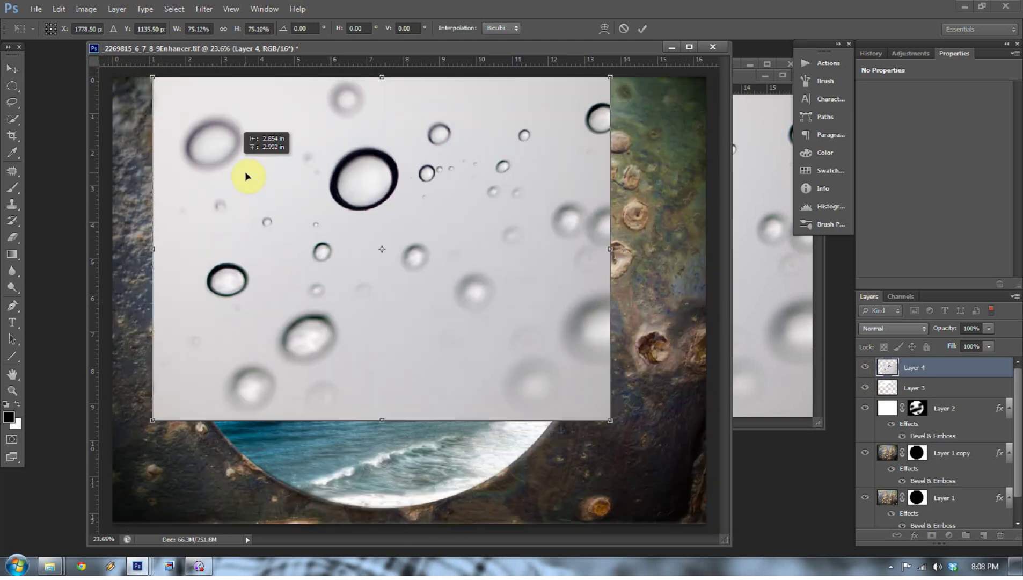
{"action": "left_click_drag", "start_coordinate": [377, 422], "coordinate": [393, 510]}
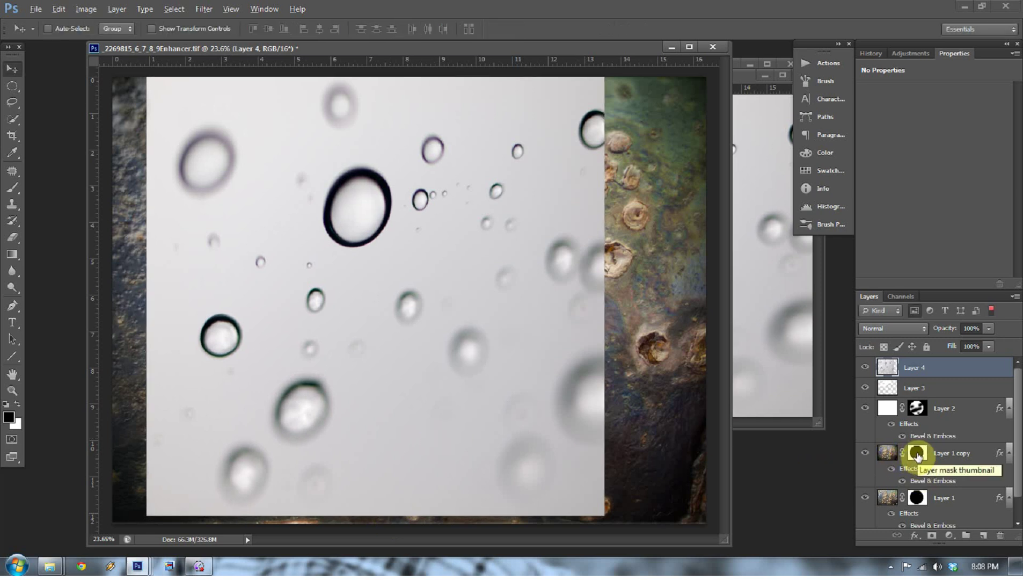
{"action": "left_click_drag", "start_coordinate": [917, 454], "coordinate": [926, 369]}
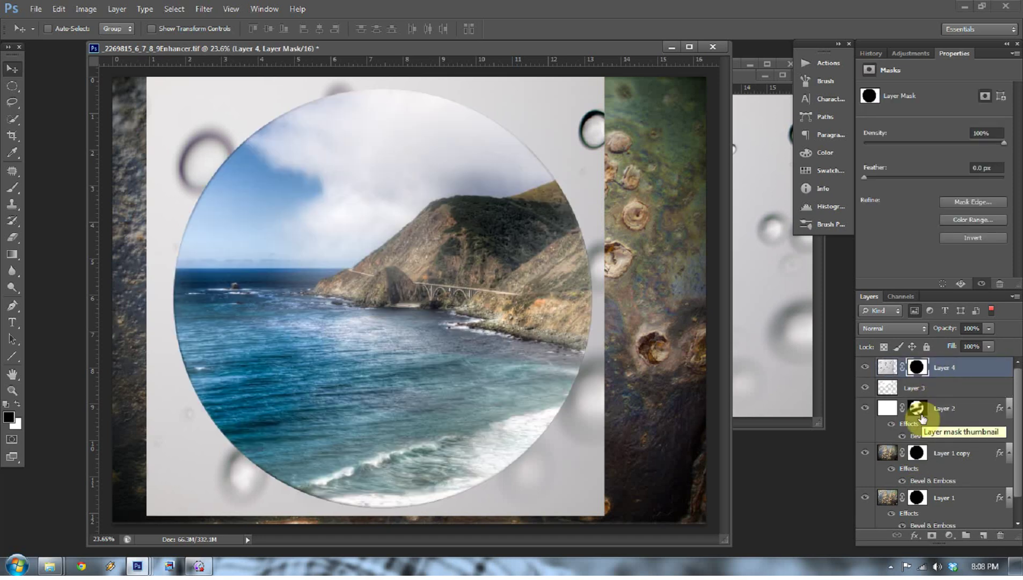
{"action": "key", "text": "ctrl+i"}
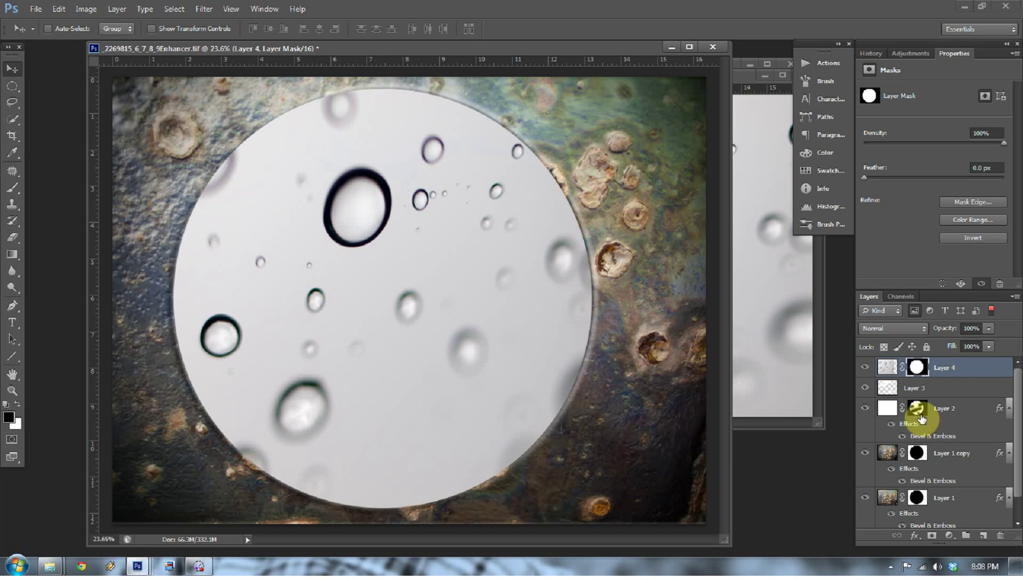
- Try Soft Light and Luminosity on Layer 4, keep Normal, and fade it to 19% opacity
{"action": "left_click", "coordinate": [925, 329]}
{"action": "left_click", "coordinate": [873, 170]}
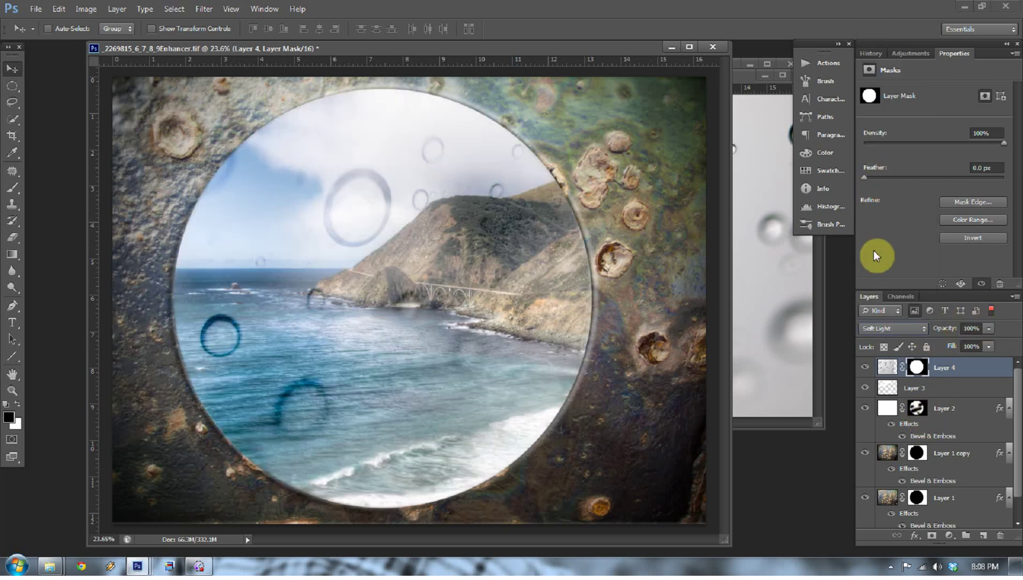
{"action": "left_click", "coordinate": [890, 325]}
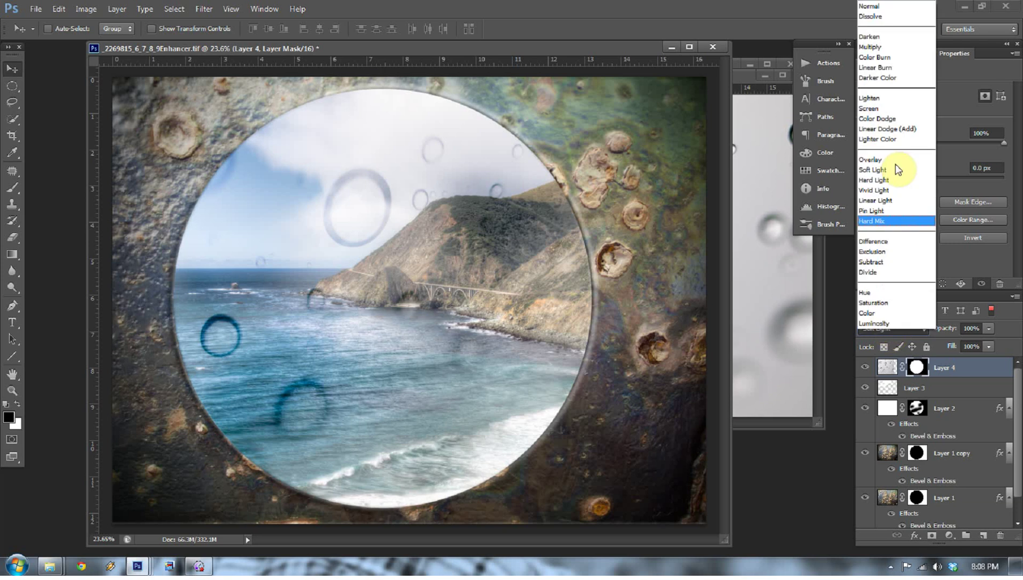
{"action": "left_click", "coordinate": [877, 324]}
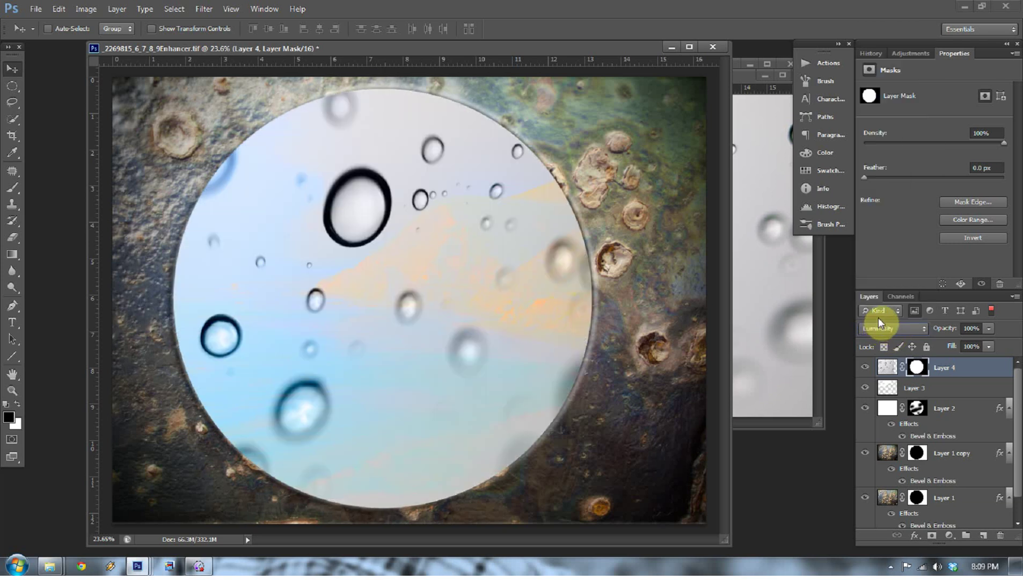
{"action": "left_click", "coordinate": [907, 328]}
{"action": "left_click", "coordinate": [872, 6]}
{"action": "left_click", "coordinate": [989, 329]}
{"action": "left_click_drag", "start_coordinate": [972, 344], "coordinate": [941, 346]}
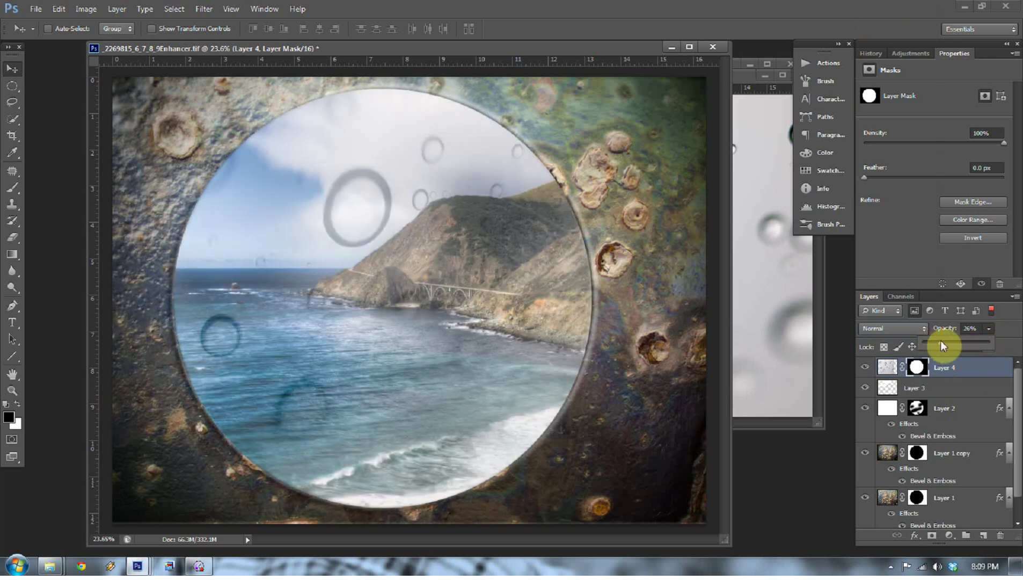
- Preview a 60.7 px Gaussian Blur on Layer 4's mask, cancel it, and target the layer's pixels
{"action": "left_click", "coordinate": [204, 9]}
{"action": "mouse_move", "coordinate": [214, 138]}
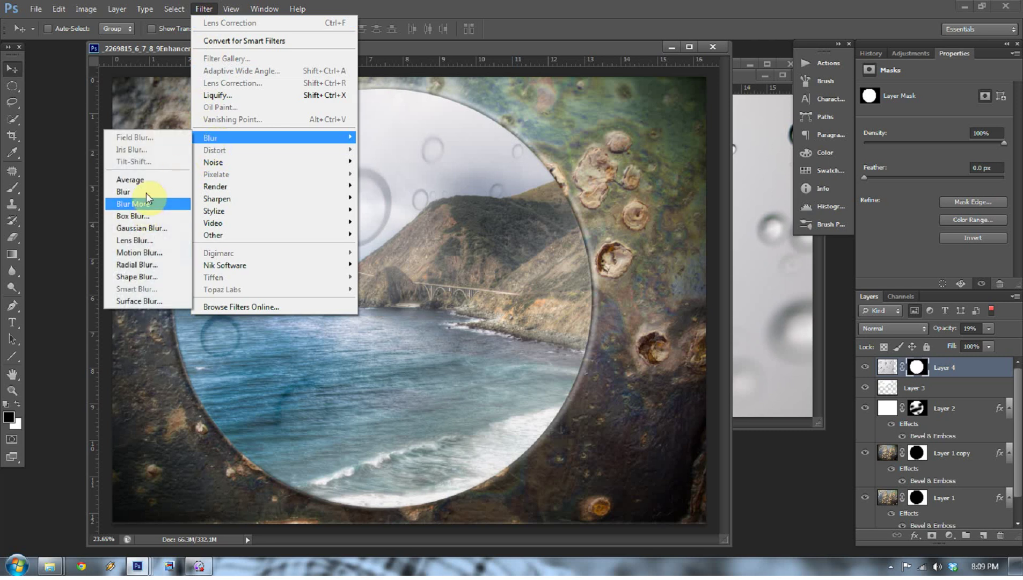
{"action": "left_click", "coordinate": [141, 227]}
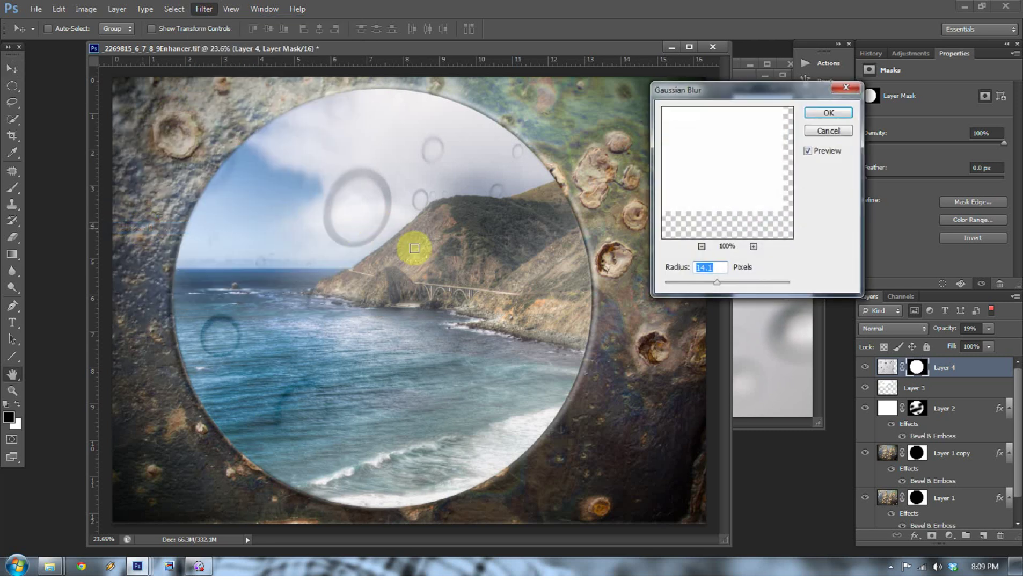
{"action": "left_click_drag", "start_coordinate": [722, 279], "coordinate": [736, 284]}
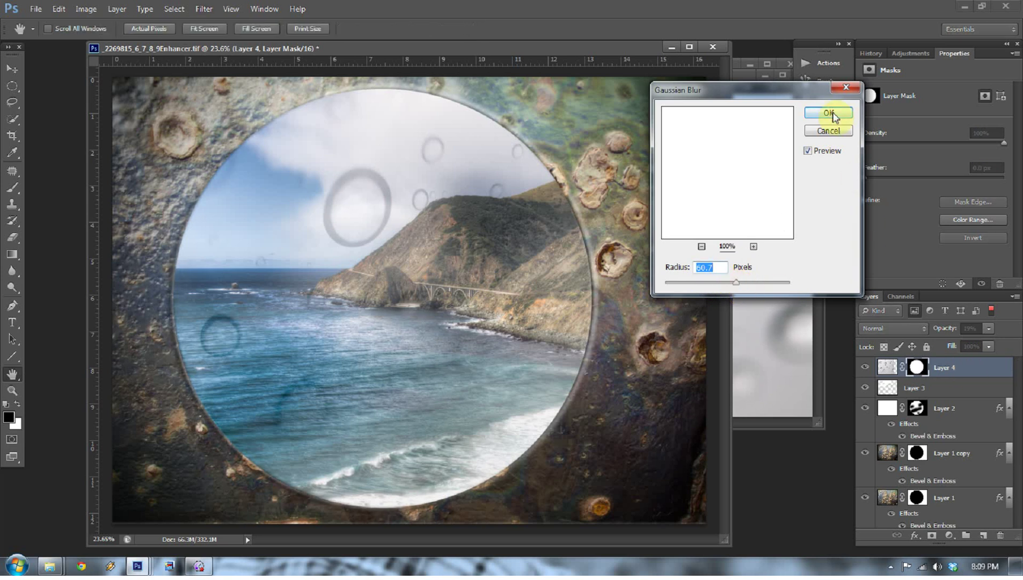
{"action": "left_click", "coordinate": [828, 131]}
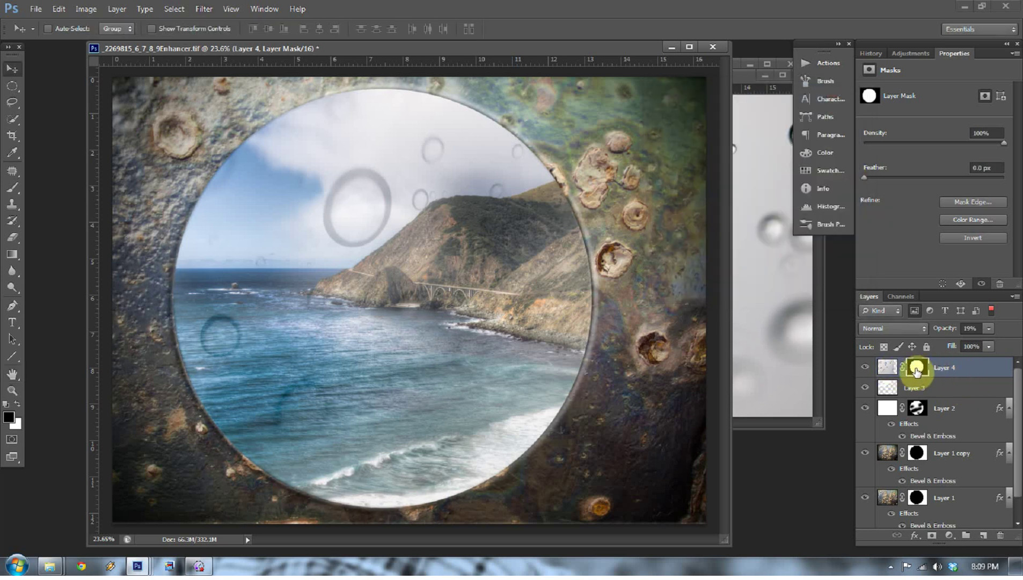
{"action": "left_click", "coordinate": [886, 365]}
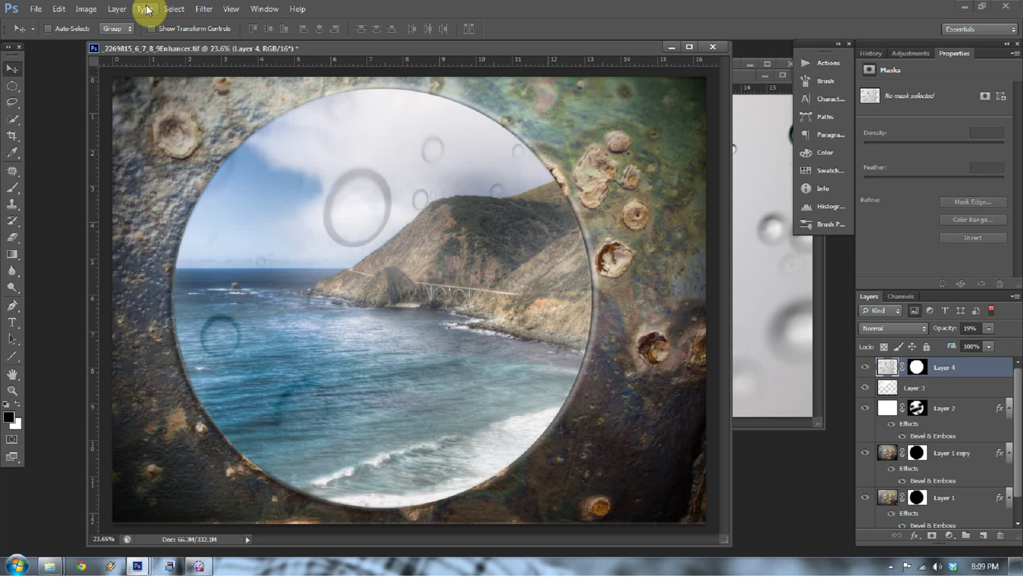
- Blur Layer 4's droplet pixels with a 14.1 px Gaussian Blur
{"action": "left_click", "coordinate": [202, 11]}
{"action": "mouse_move", "coordinate": [242, 142]}
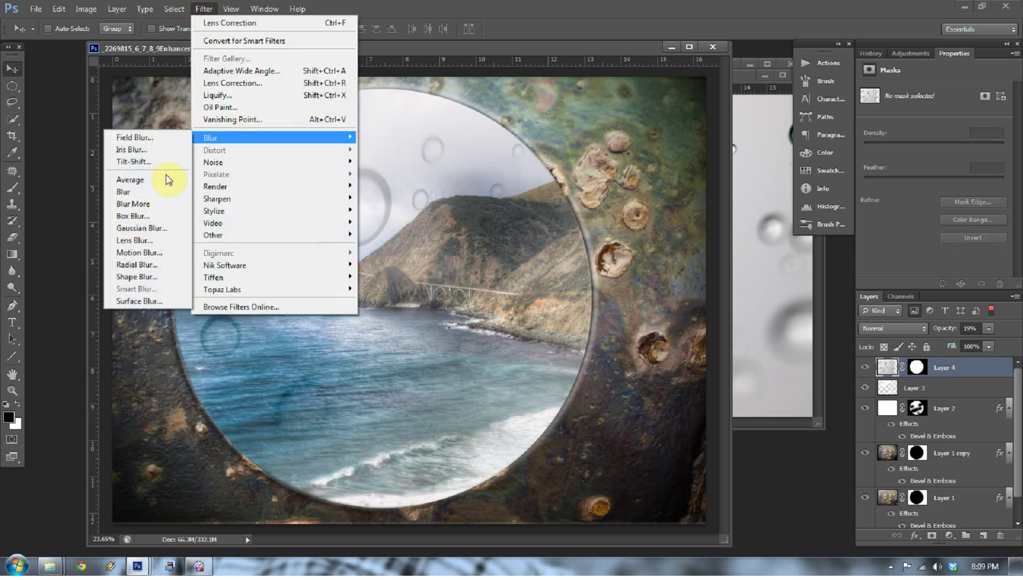
{"action": "left_click", "coordinate": [136, 228]}
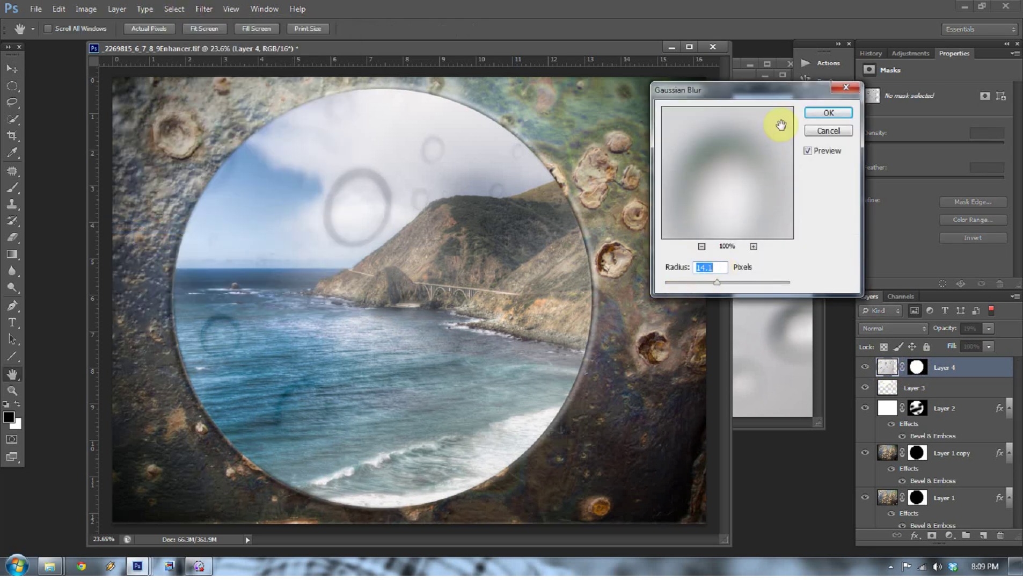
{"action": "left_click", "coordinate": [827, 110]}
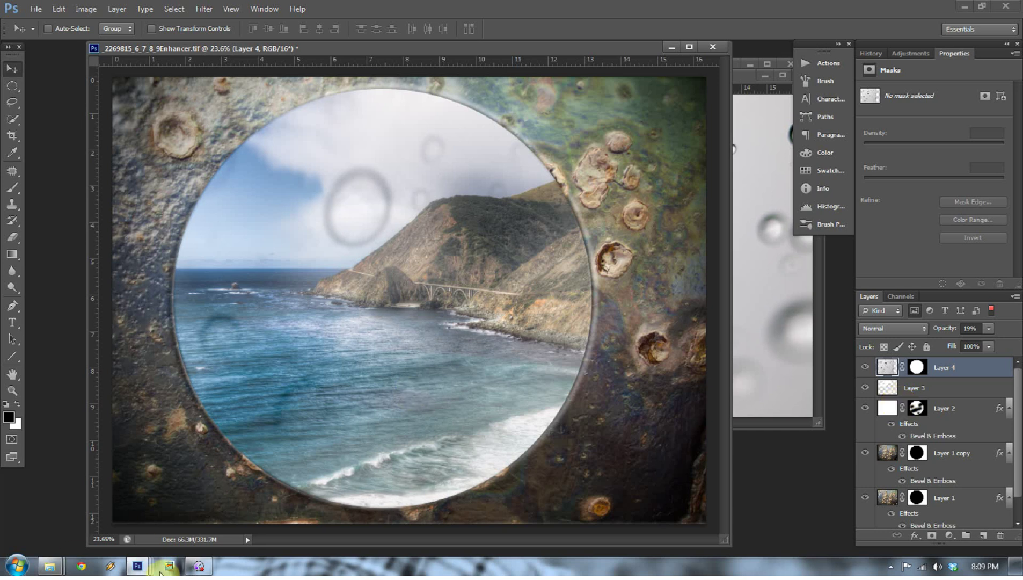
- Close Navigate.tif from its taskbar thumbnail and decline saving the changes
{"action": "mouse_move", "coordinate": [146, 570]}
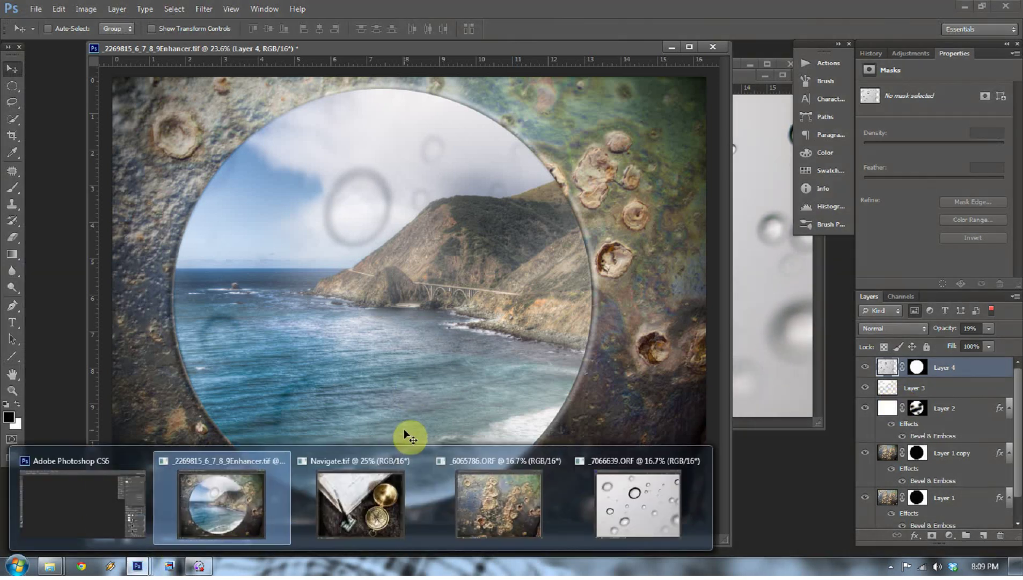
{"action": "mouse_move", "coordinate": [379, 462]}
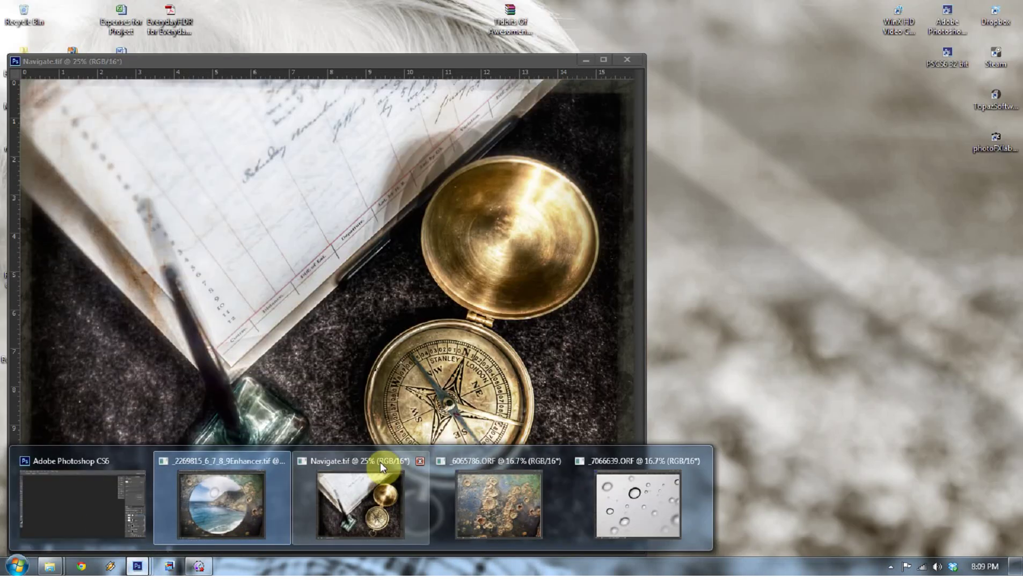
{"action": "left_click", "coordinate": [419, 461]}
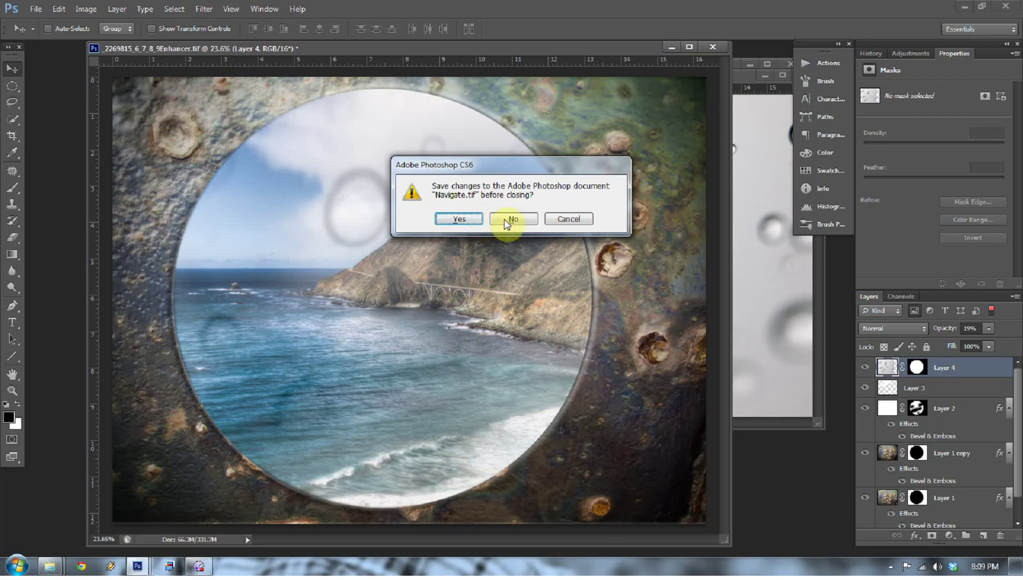
{"action": "left_click", "coordinate": [505, 221]}
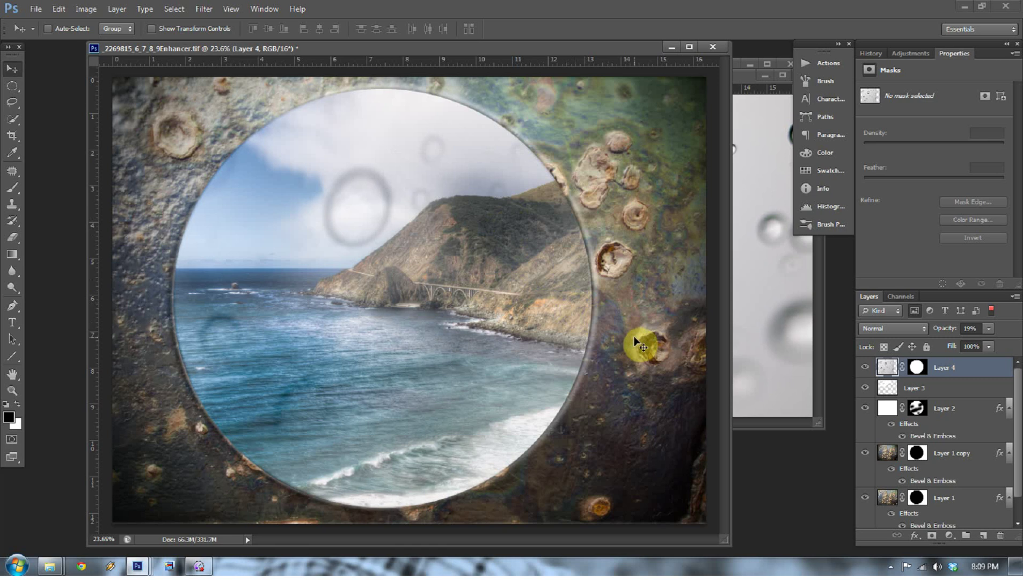